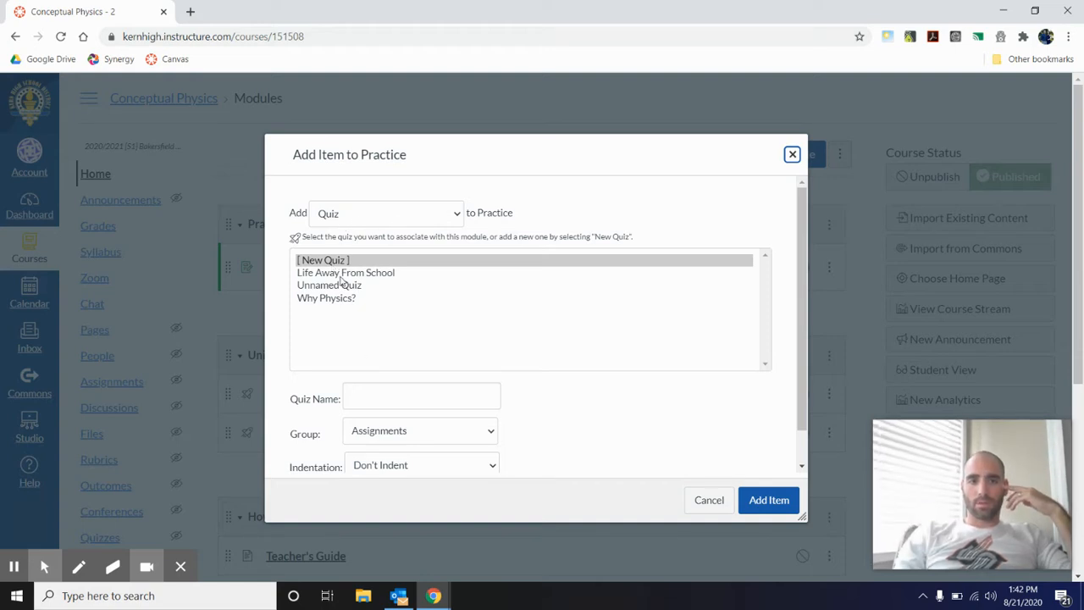
Add a new quiz named "Coloring Book" to the Practice module and publish it.
click(363, 390)
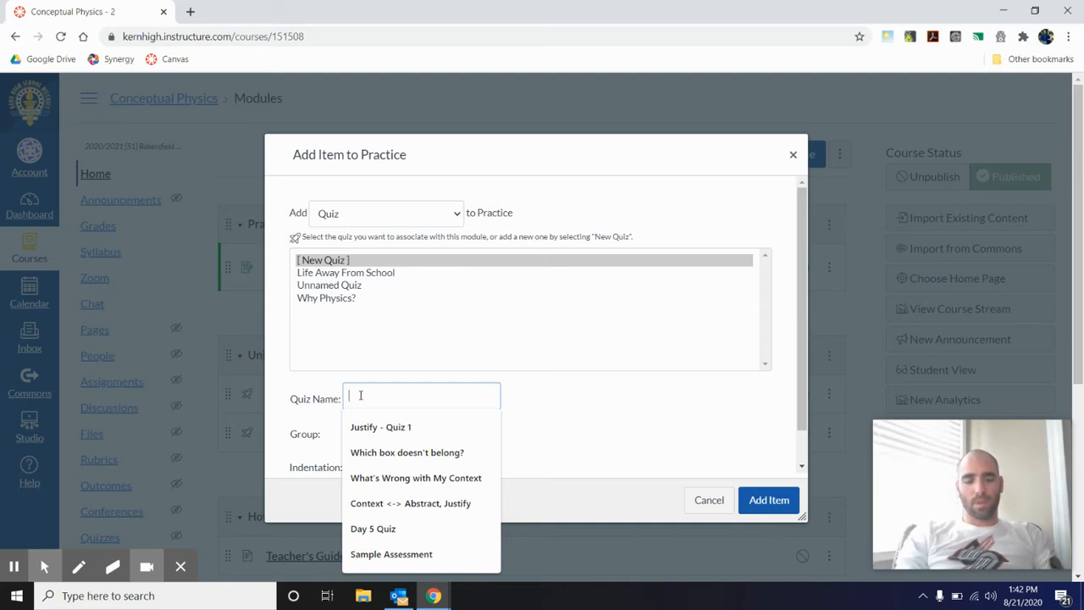
text(Coloring Books)
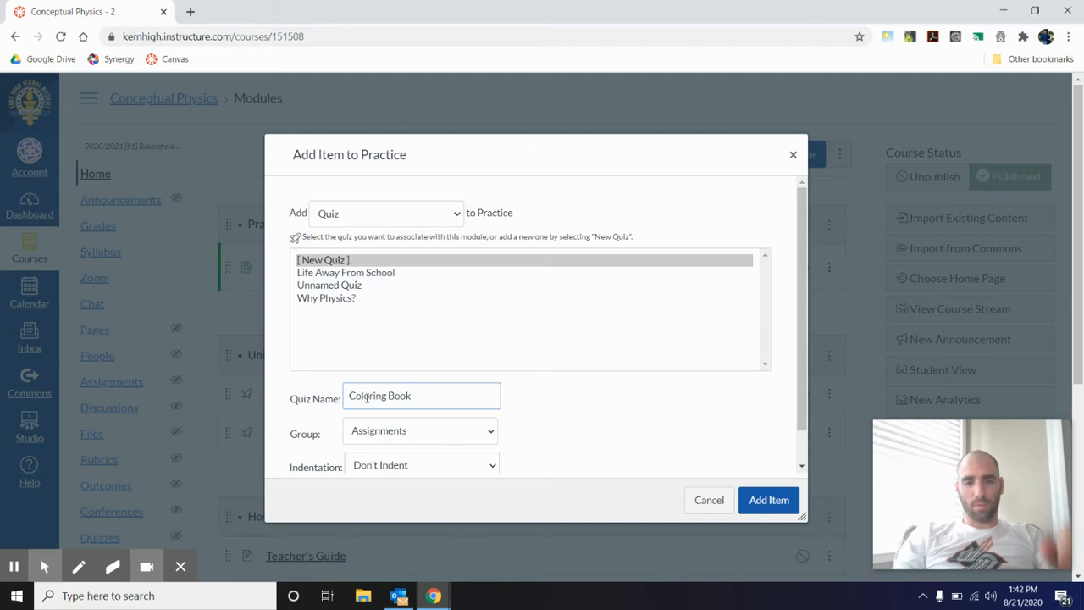
scroll(537, 418, down, 1)
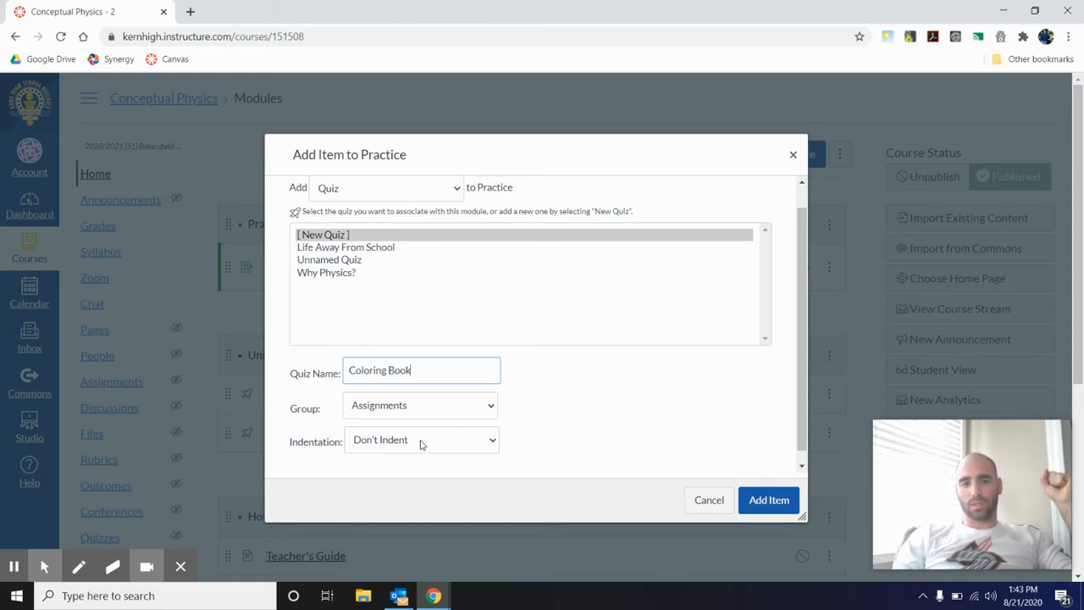
click(767, 501)
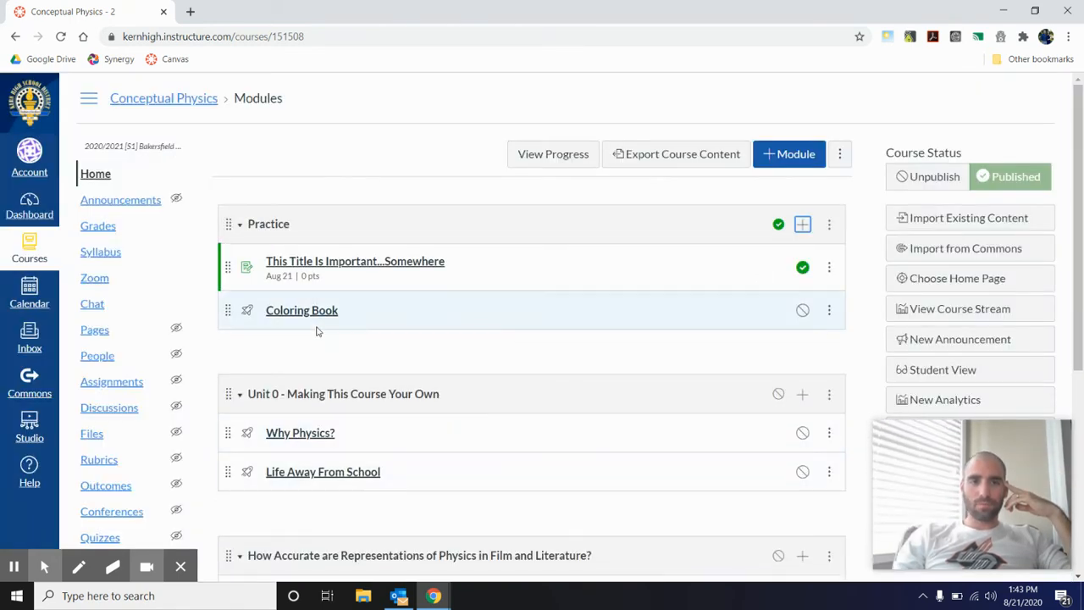
click(803, 311)
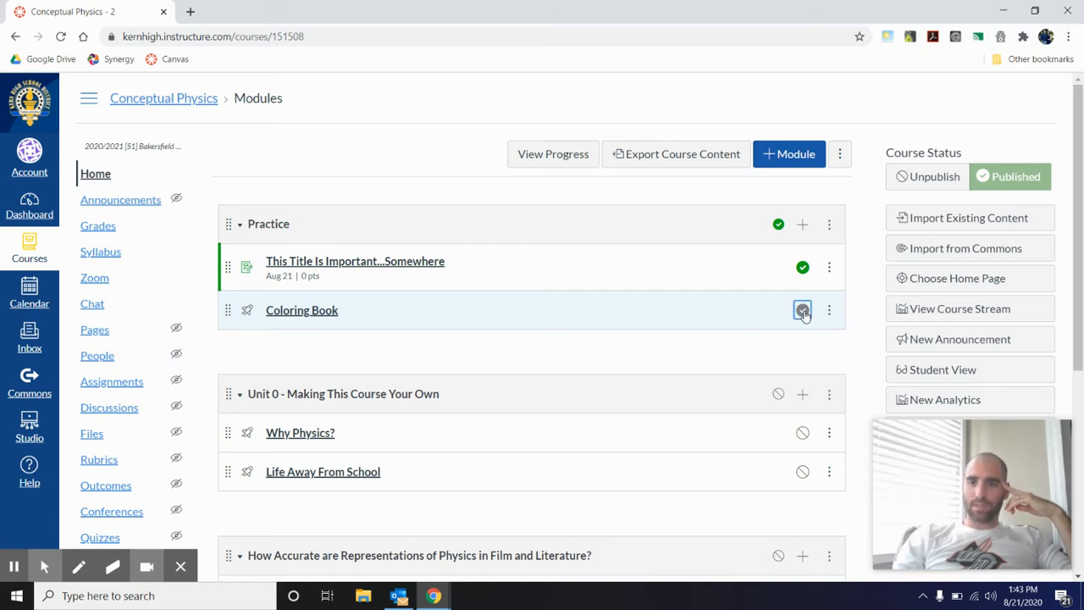
Open the Coloring Book quiz and review its details and the additional actions available for it.
click(322, 315)
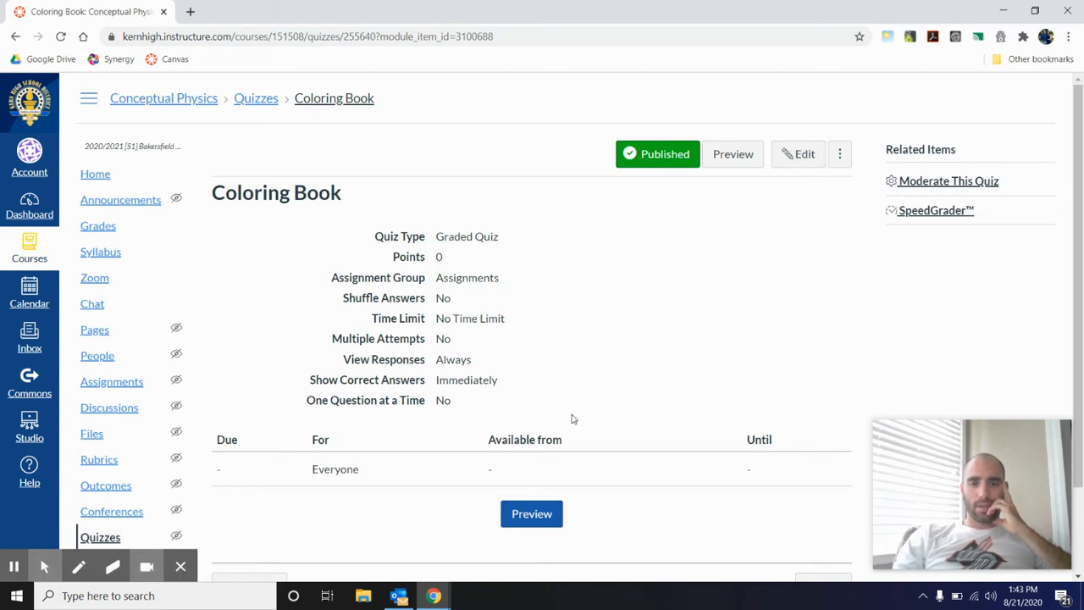
scroll(572, 418, down, 2)
scroll(572, 418, up, 2)
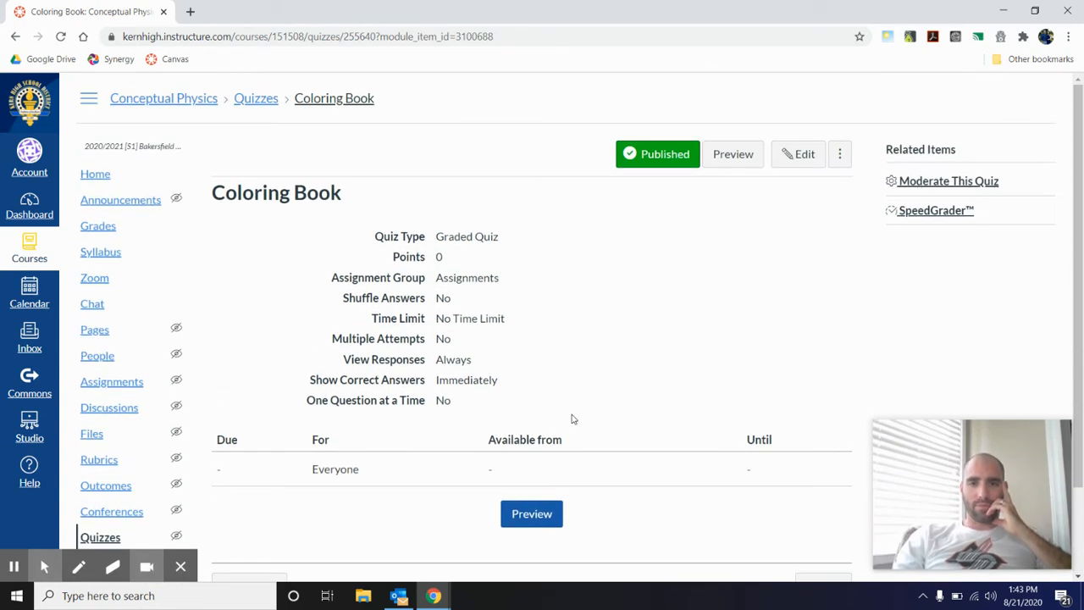
scroll(464, 491, down, 1)
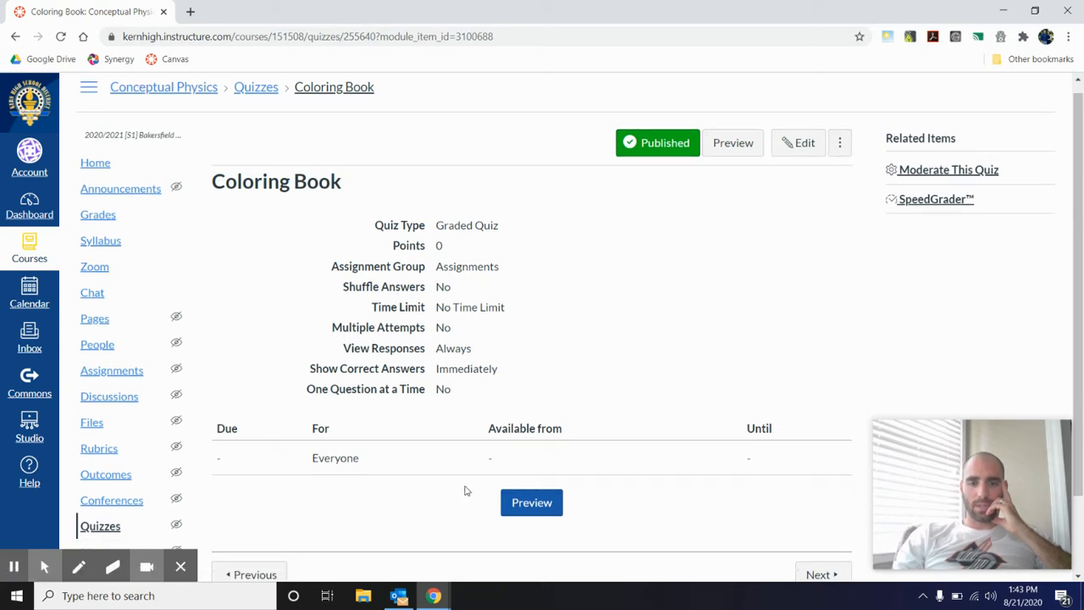
scroll(466, 486, up, 1)
click(838, 163)
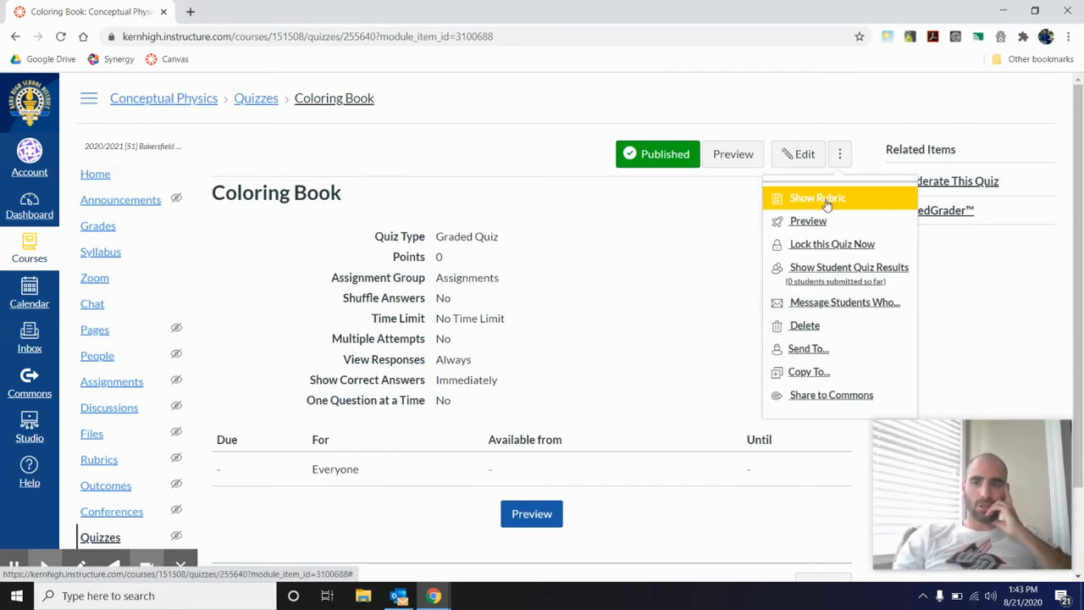
click(716, 223)
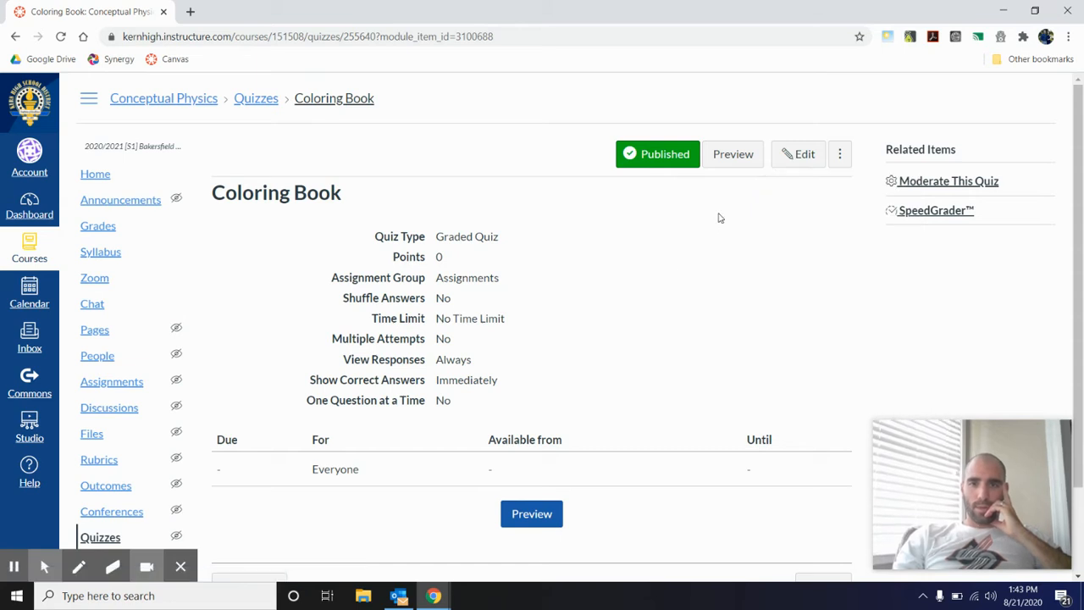
Edit the quiz to be an Ungraded Survey with the instructions "What color?" and save it.
click(791, 155)
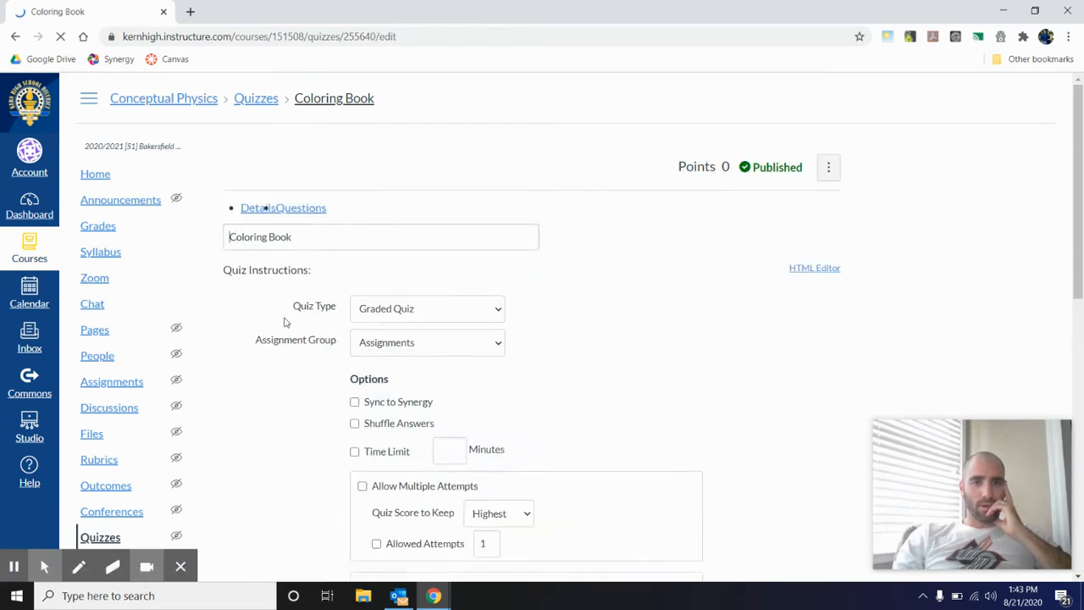
scroll(338, 414, down, 4)
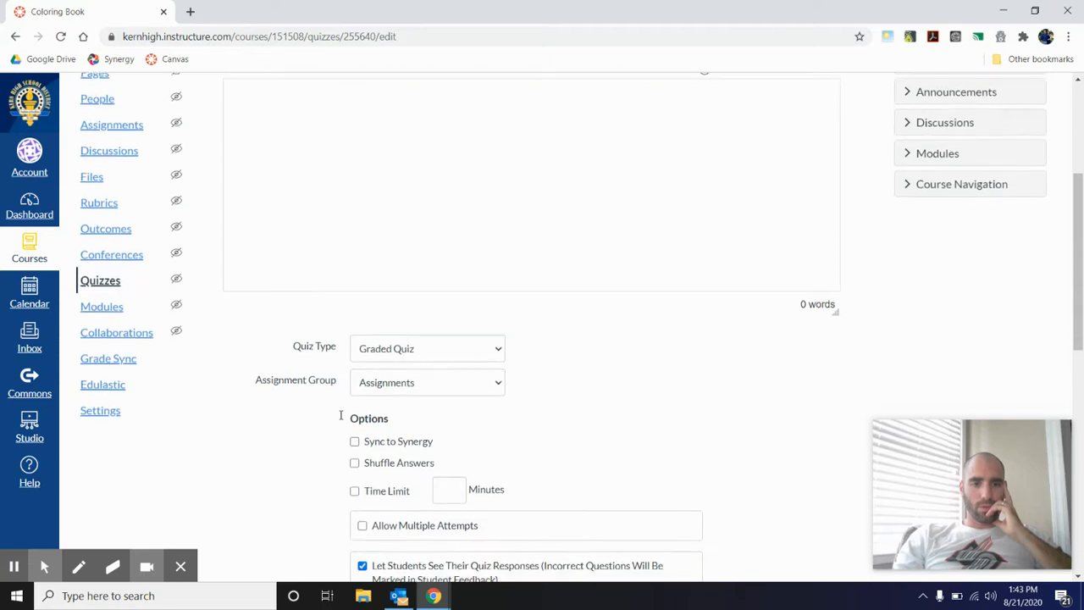
click(397, 281)
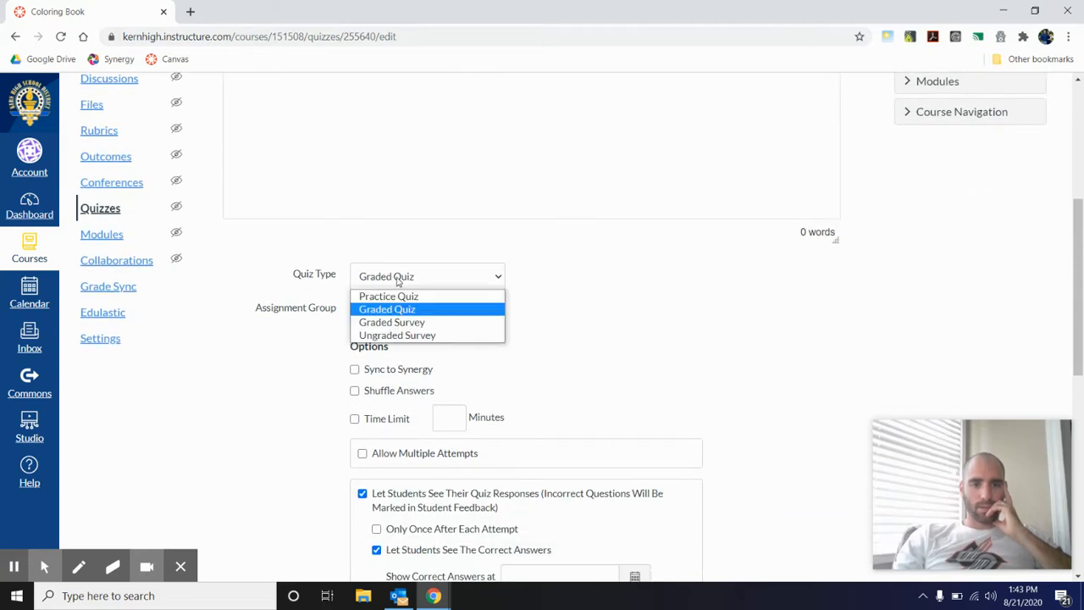
click(391, 336)
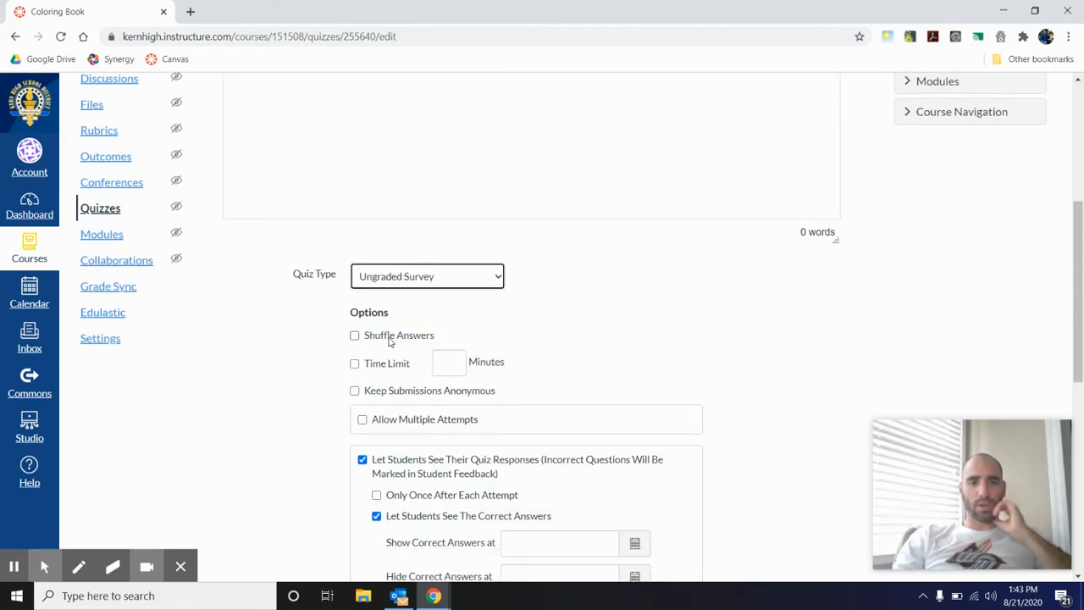
scroll(276, 474, down, 6)
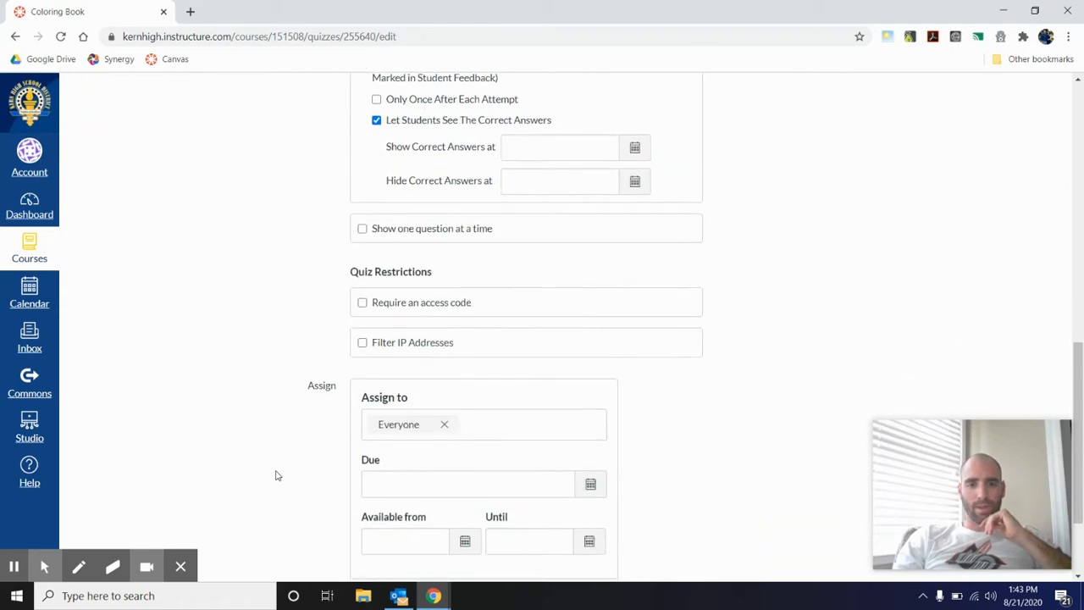
scroll(276, 475, up, 10)
click(309, 408)
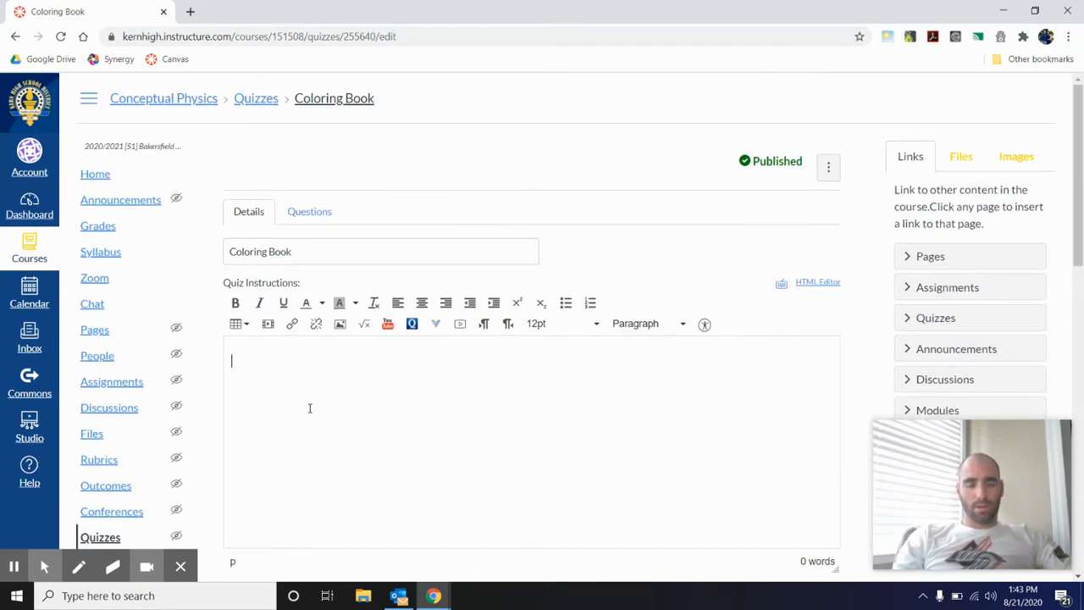
text(What color?)
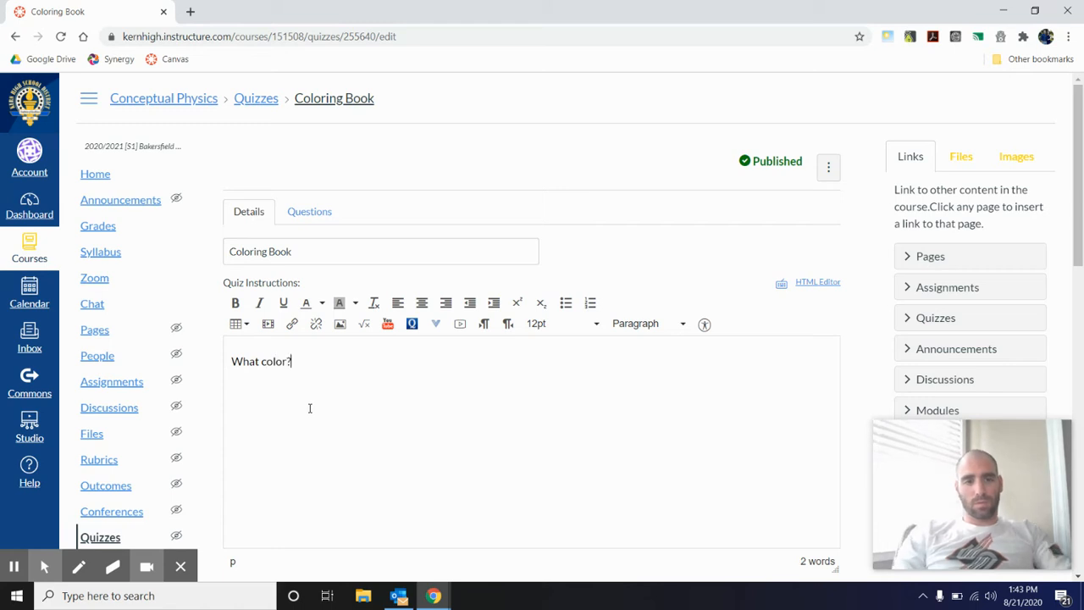
scroll(350, 428, down, 15)
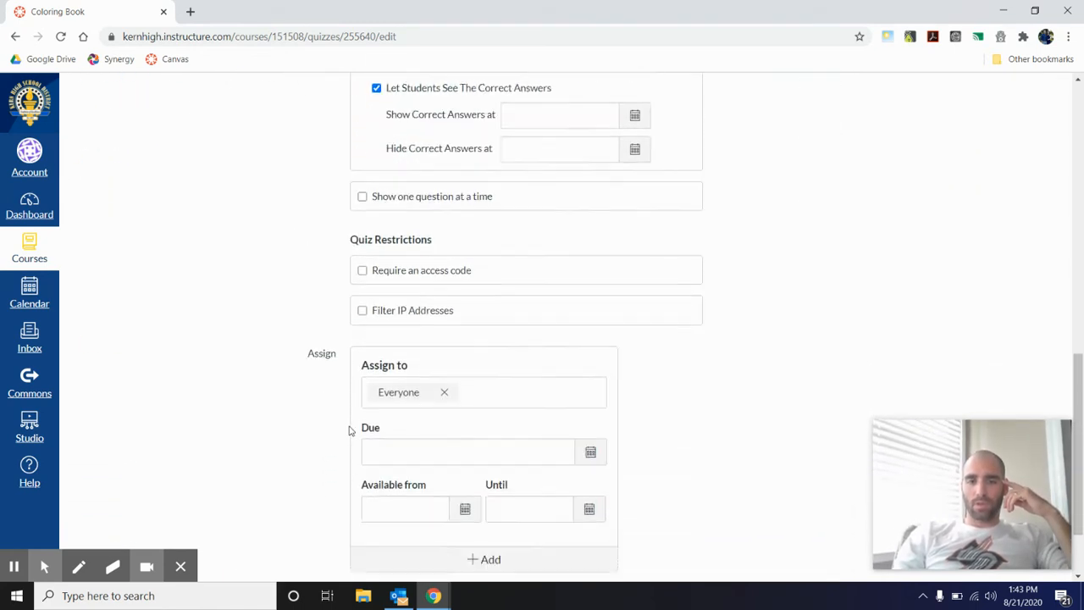
click(800, 533)
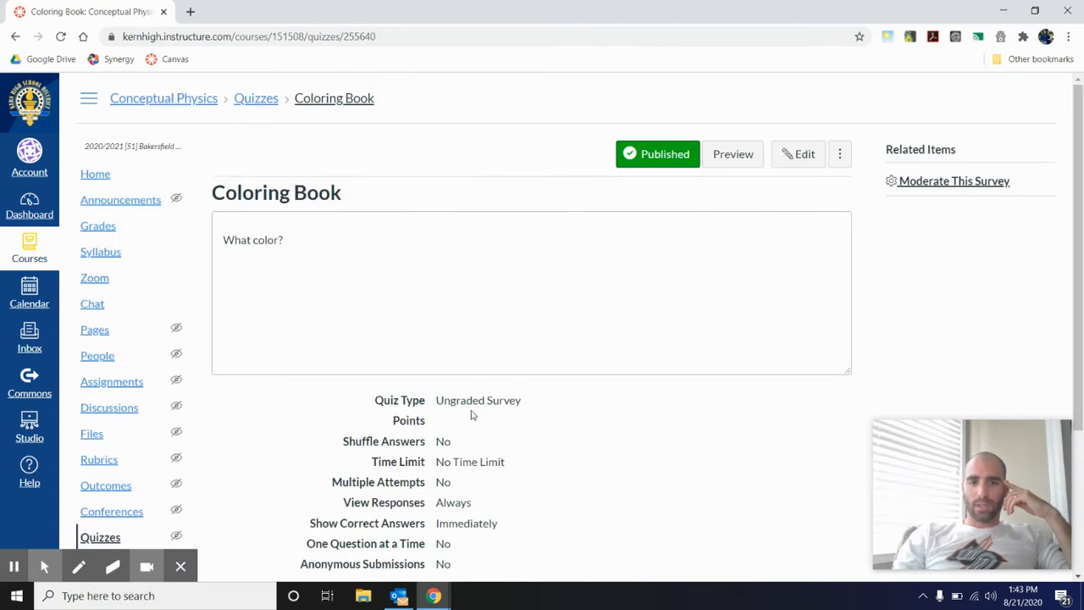
Check the survey's additional actions, reopen it for editing and change the quiz type to Graded Quiz.
click(839, 155)
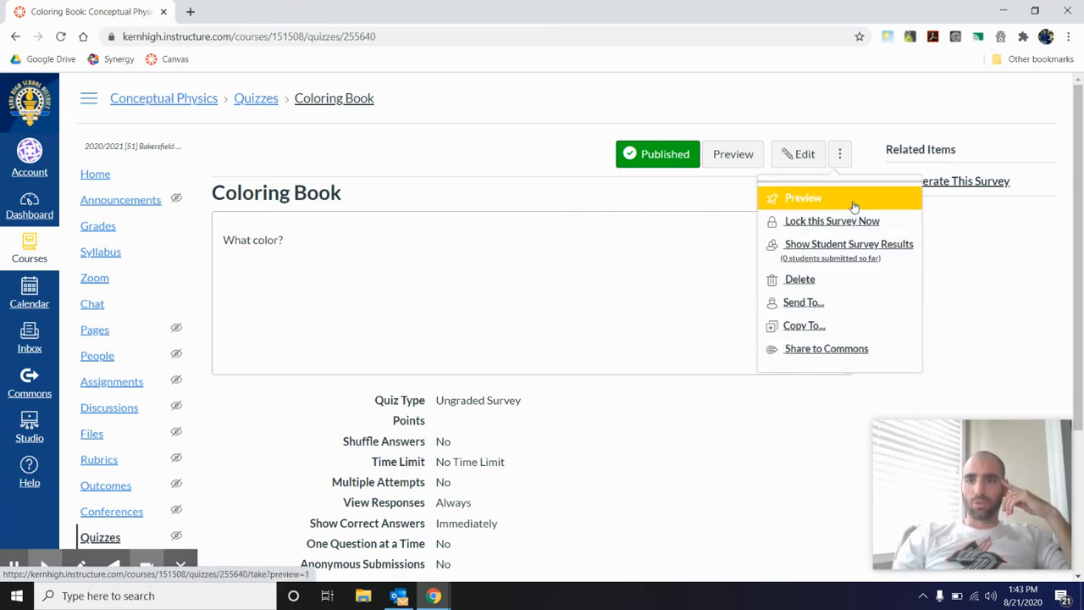
click(801, 153)
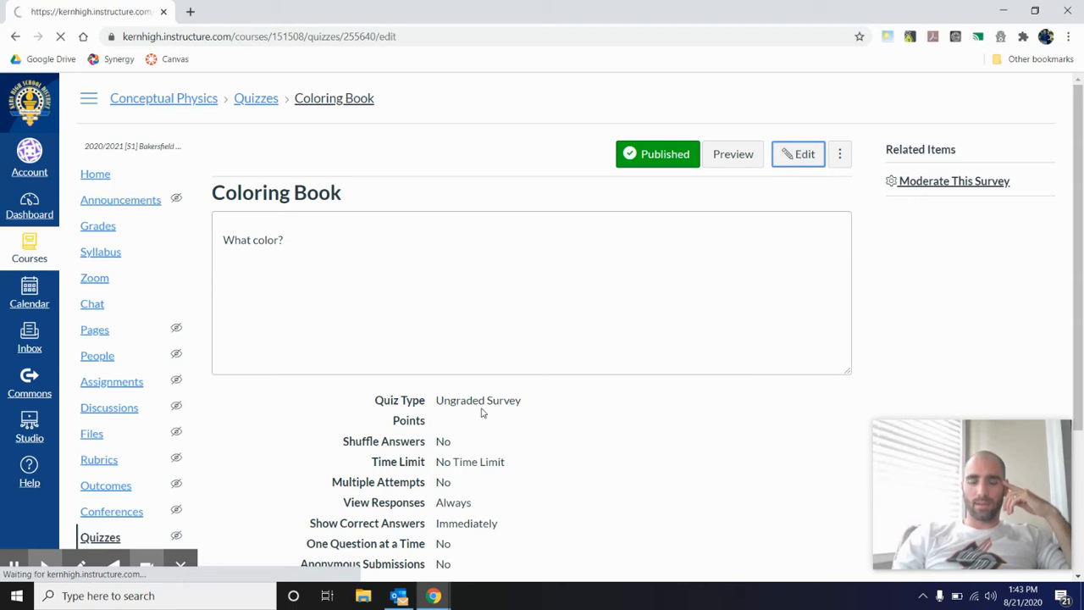
scroll(425, 435, down, 2)
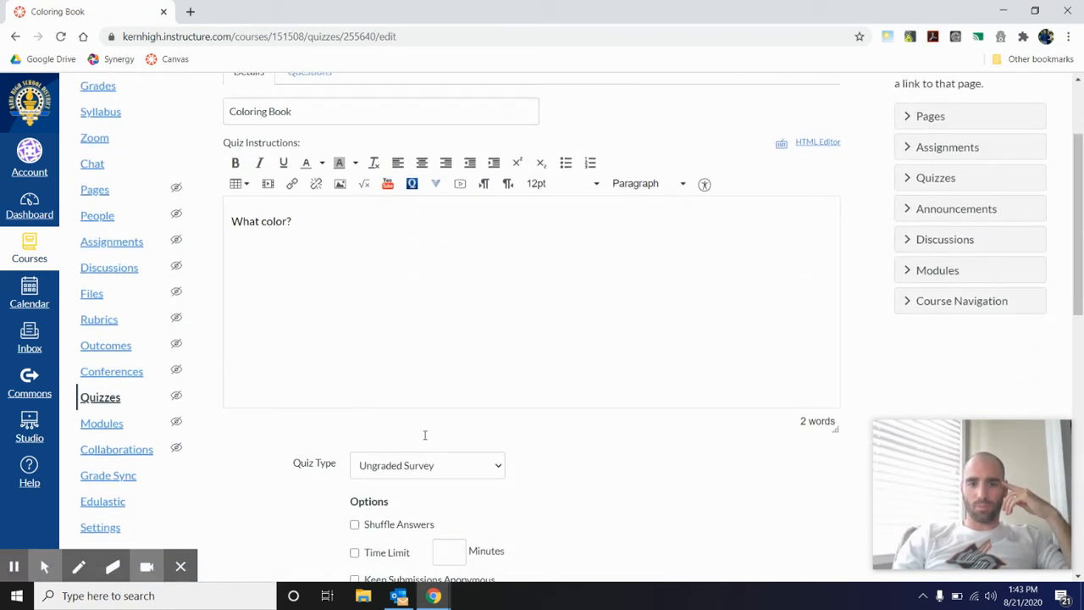
scroll(425, 435, down, 1)
click(411, 404)
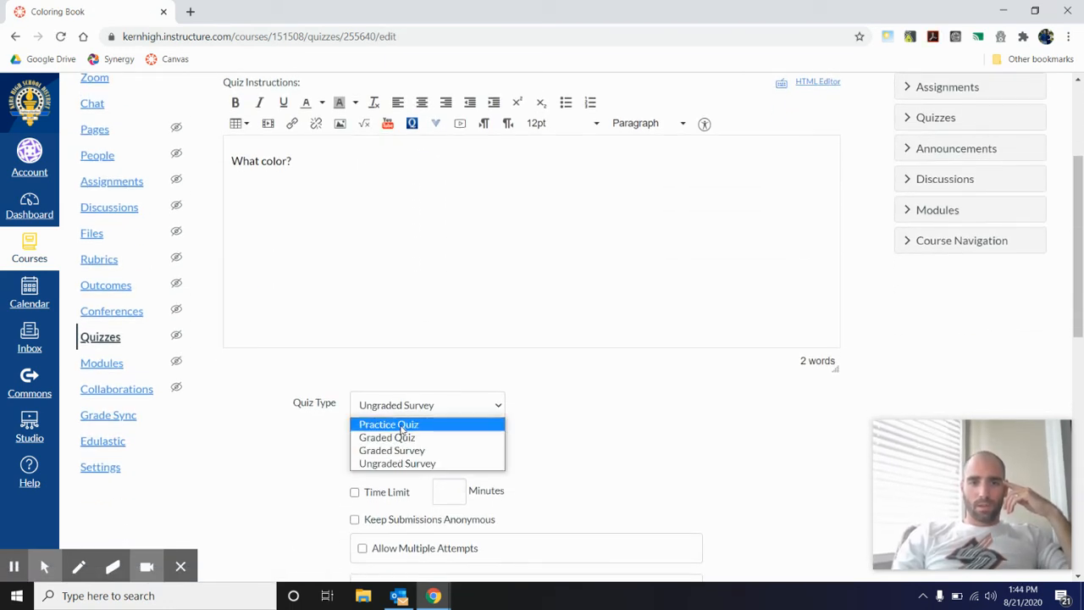
click(402, 426)
click(402, 413)
click(400, 435)
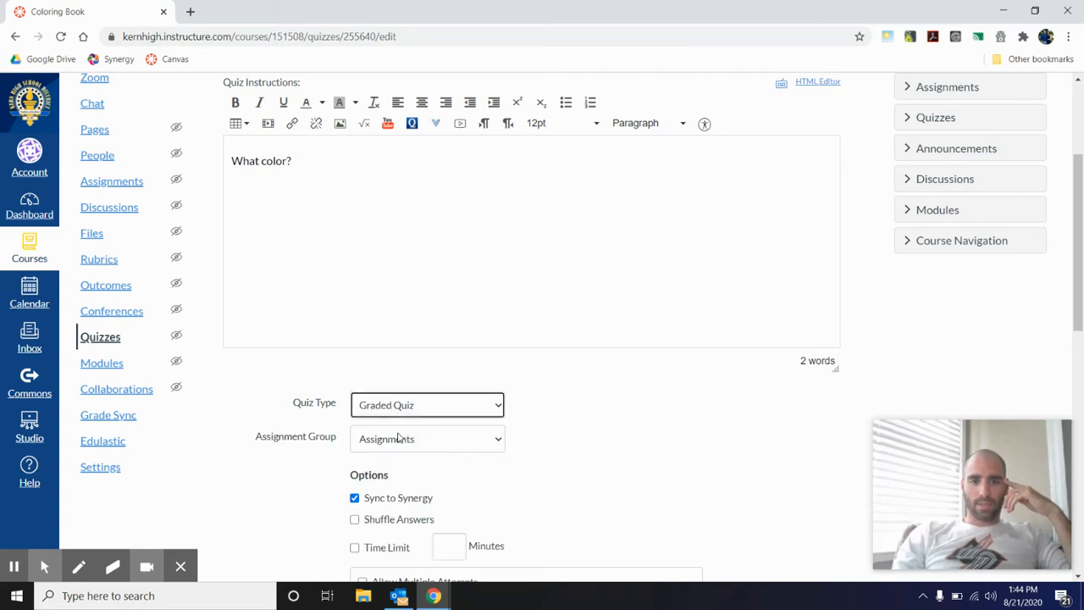
Set the quiz's due date to Aug 21 11:59pm and save the quiz.
scroll(660, 437, up, 1)
scroll(659, 436, down, 10)
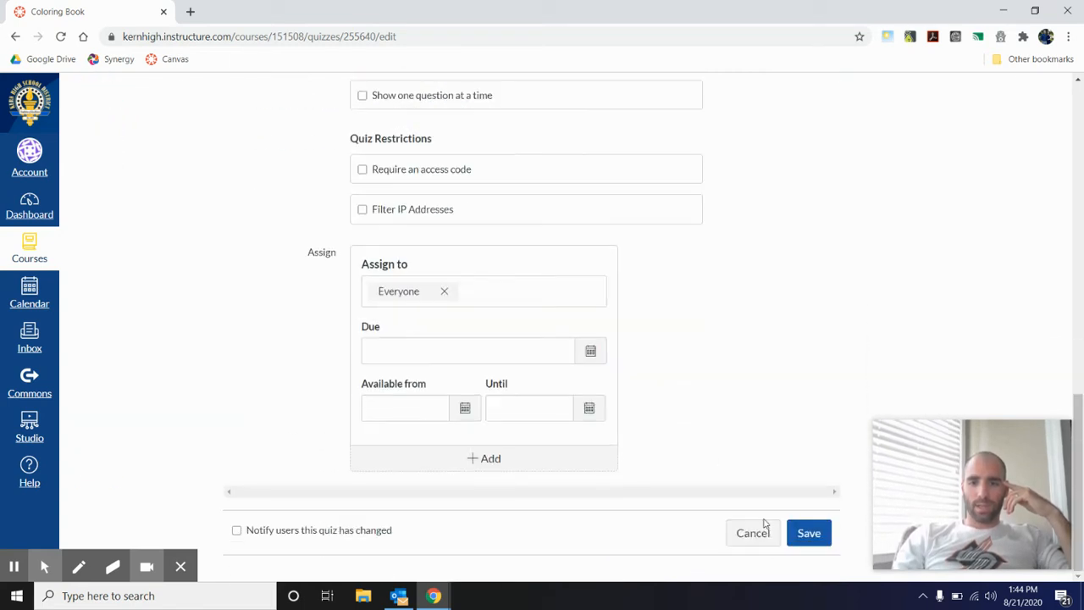
click(810, 532)
click(590, 350)
click(495, 481)
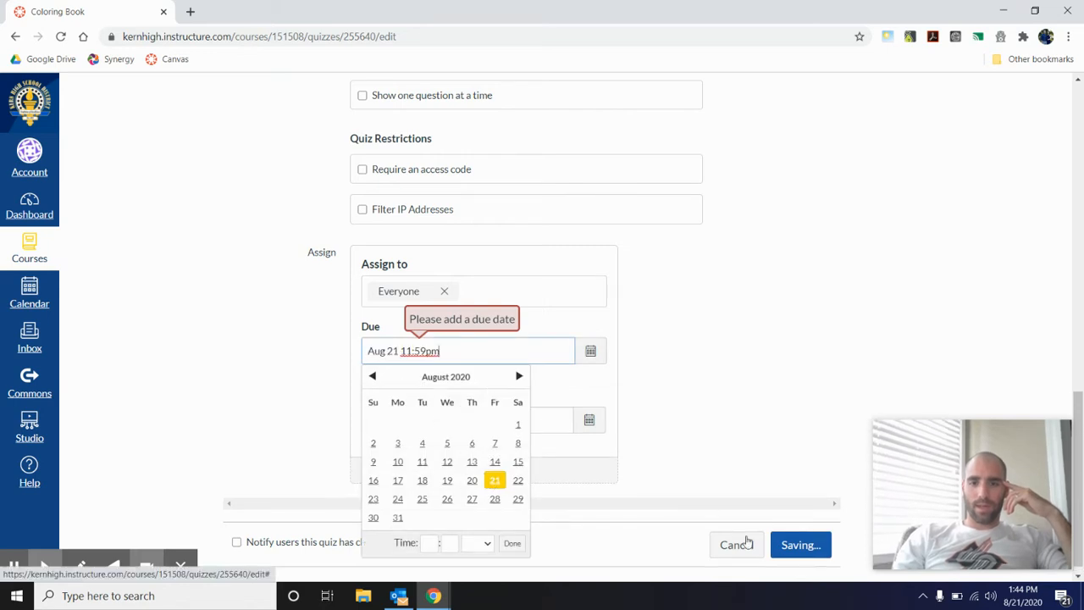
click(798, 544)
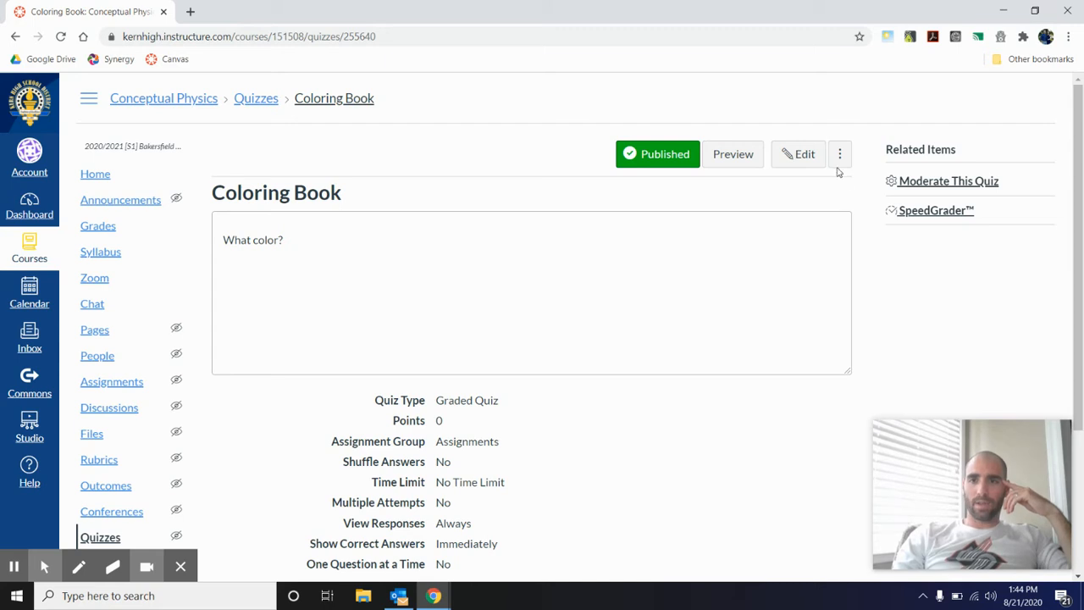
Start a new rubric for the quiz and title it "Coloring Book".
click(839, 159)
click(830, 191)
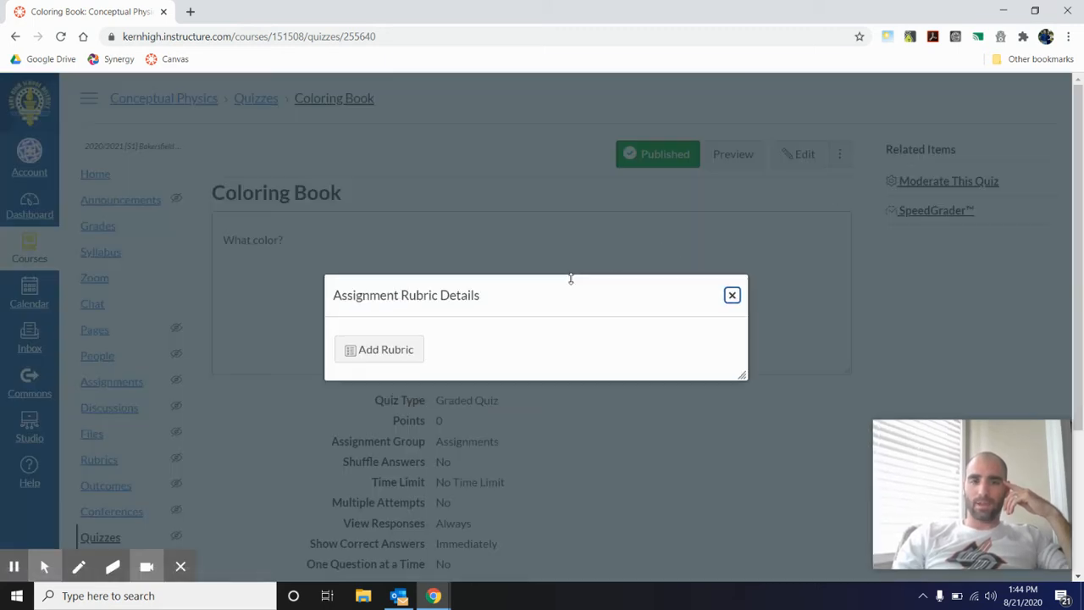
click(408, 349)
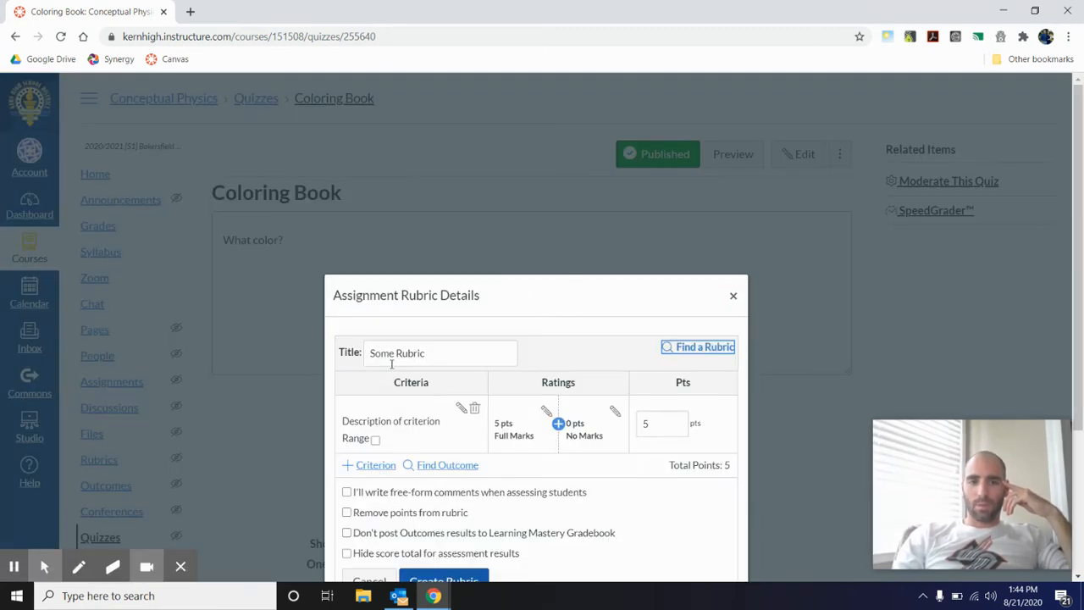
triple_click(424, 353)
text(Coloring)
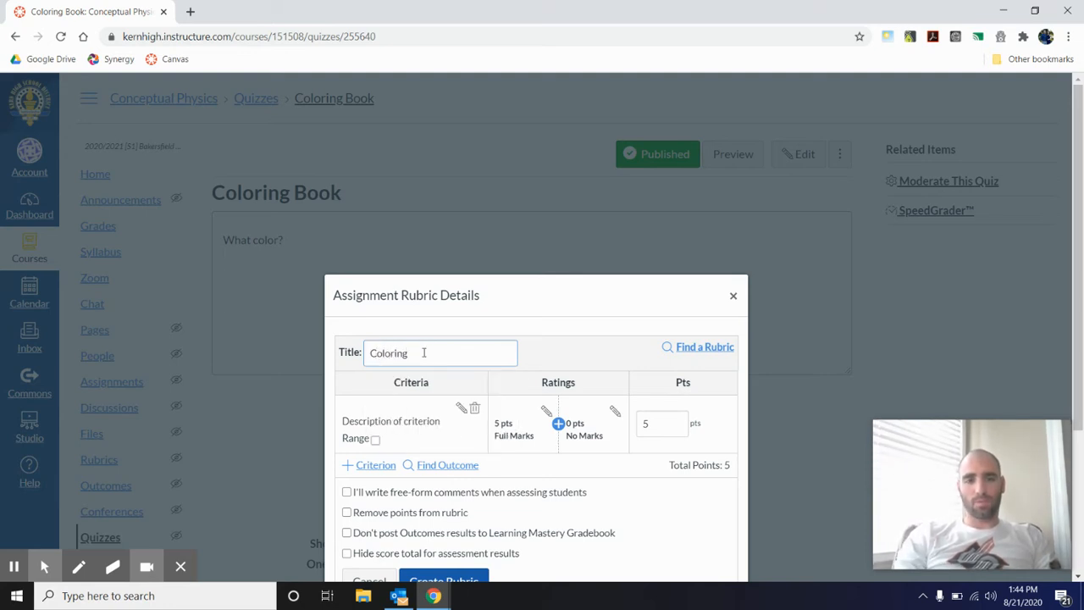
text( Book)
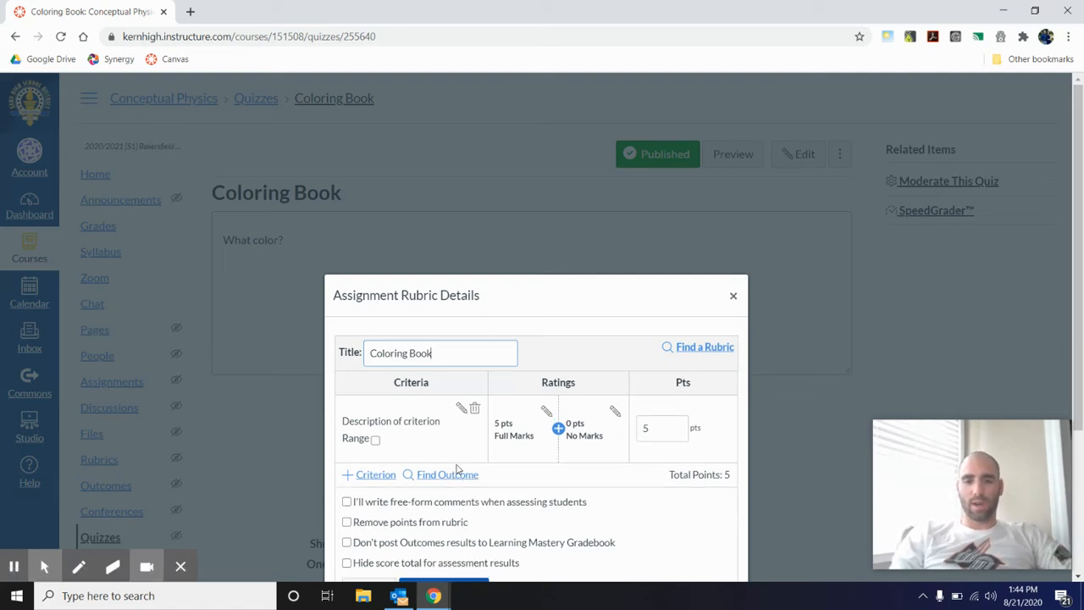
Import the Model outcome into the Coloring Book rubric as a criterion used for scoring.
click(449, 474)
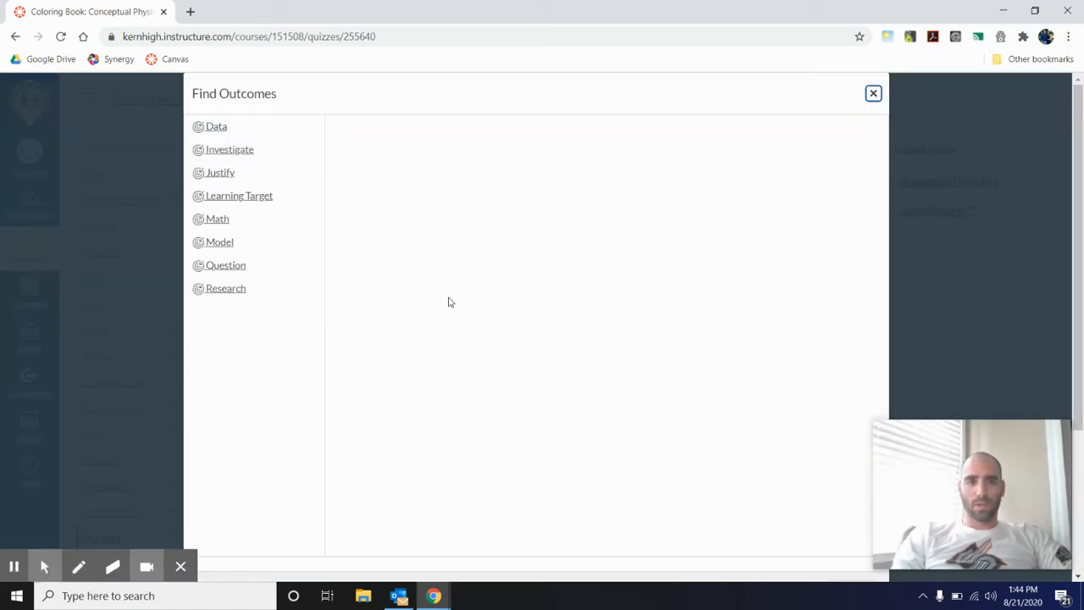
click(215, 243)
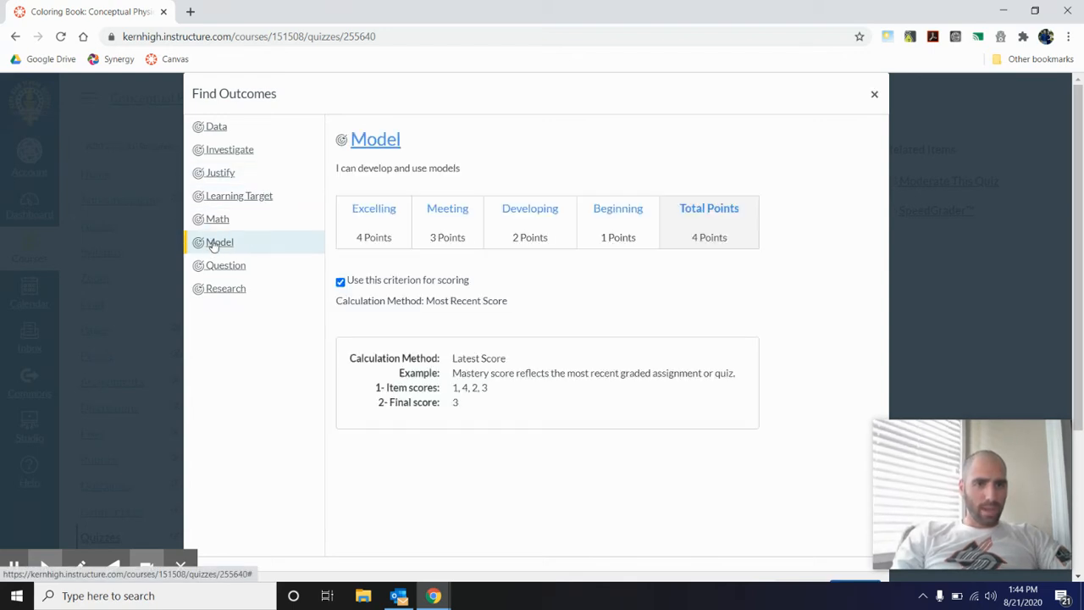
scroll(675, 455, down, 3)
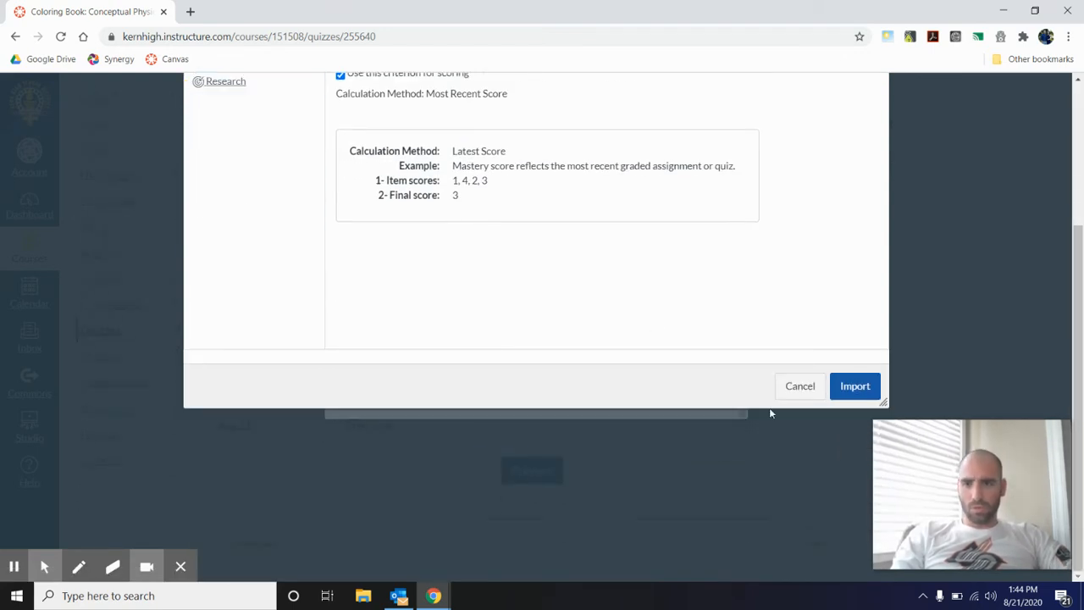
click(851, 386)
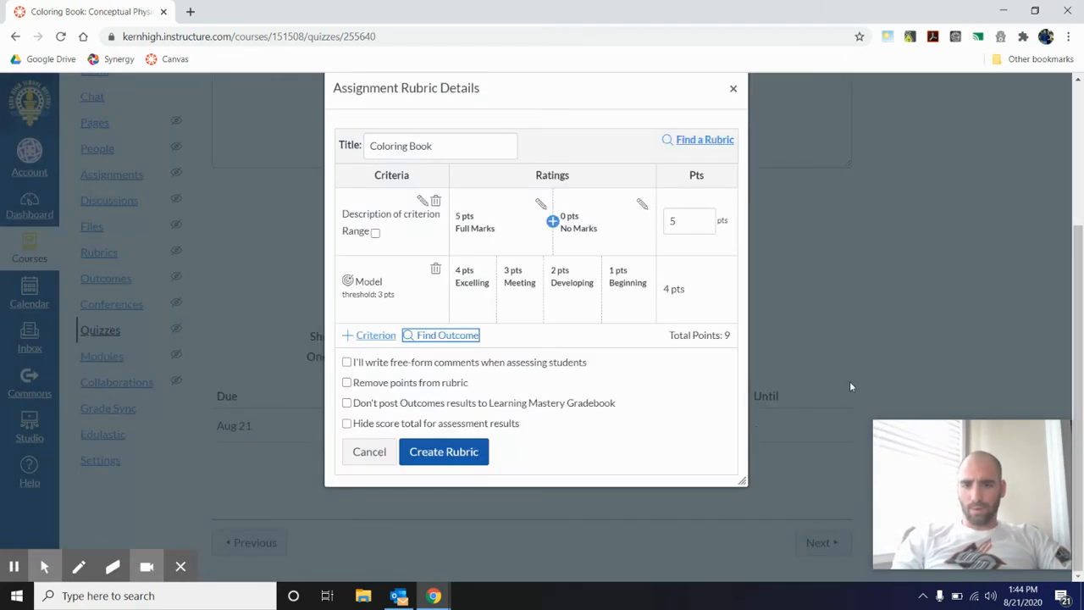
Remove points from the Coloring Book rubric, delete its default "Description of criterion" row, and create the rubric.
click(347, 374)
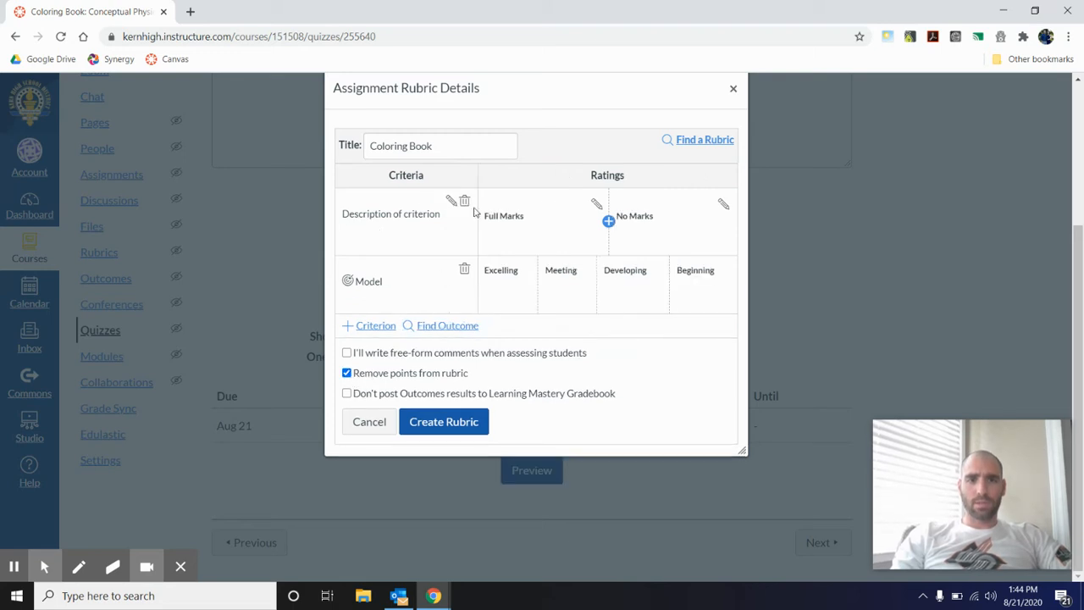
click(464, 203)
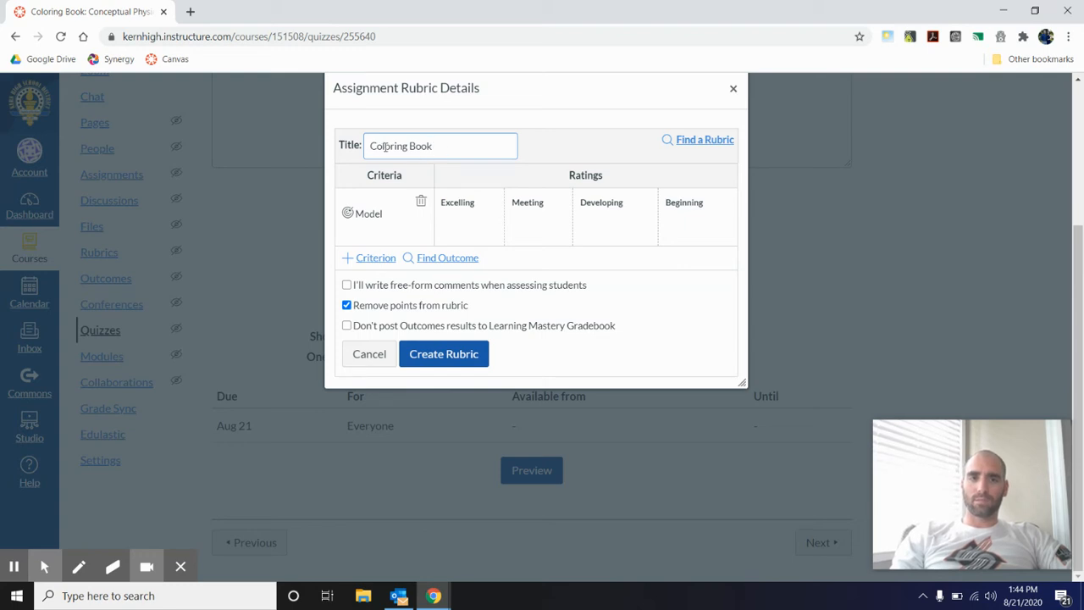
click(437, 355)
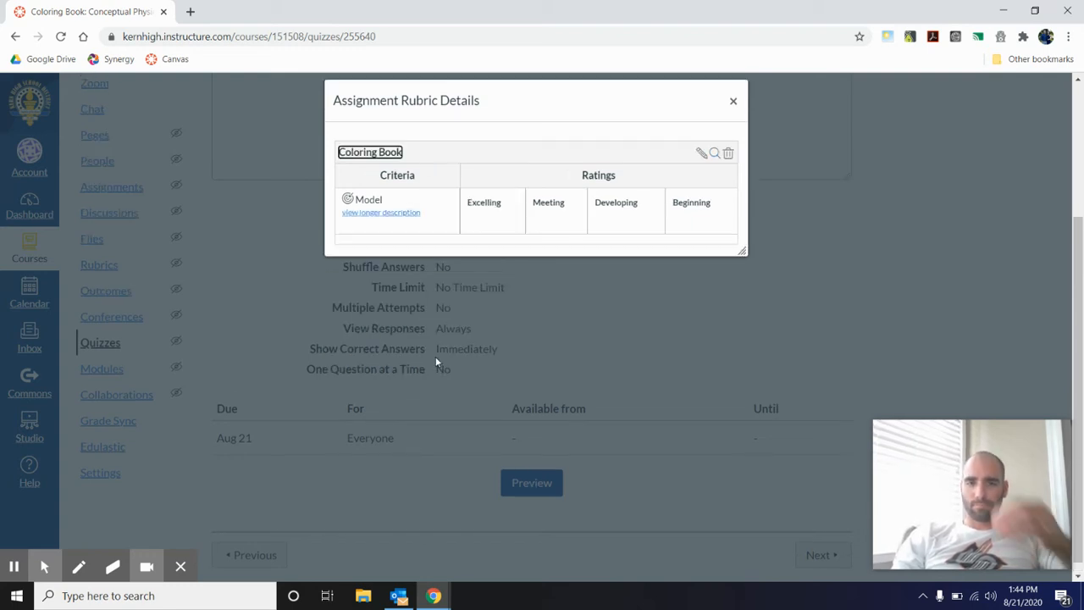
click(733, 101)
scroll(394, 278, up, 3)
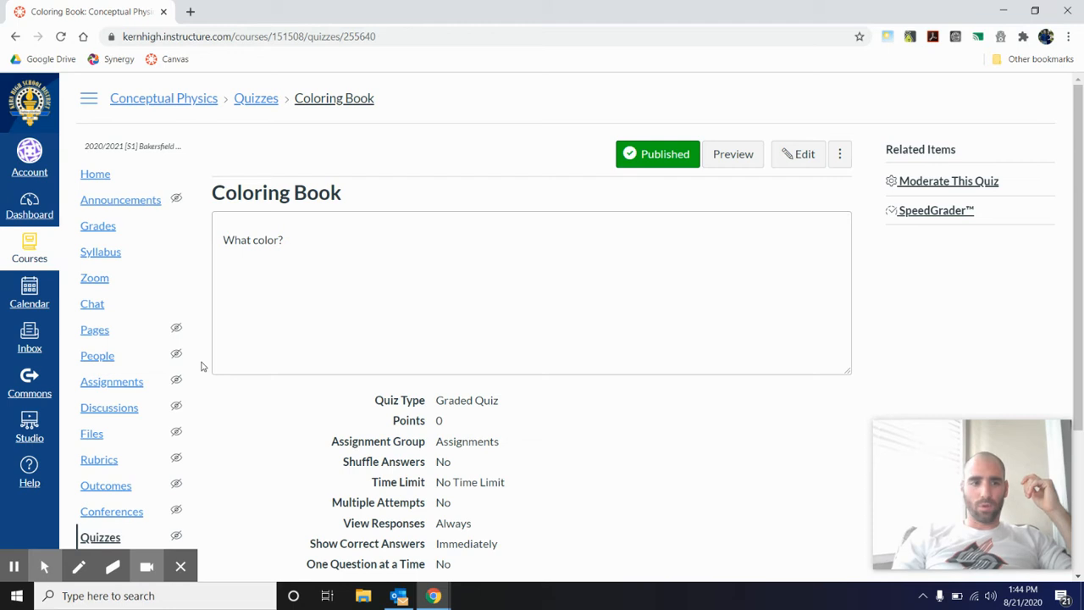
click(13, 569)
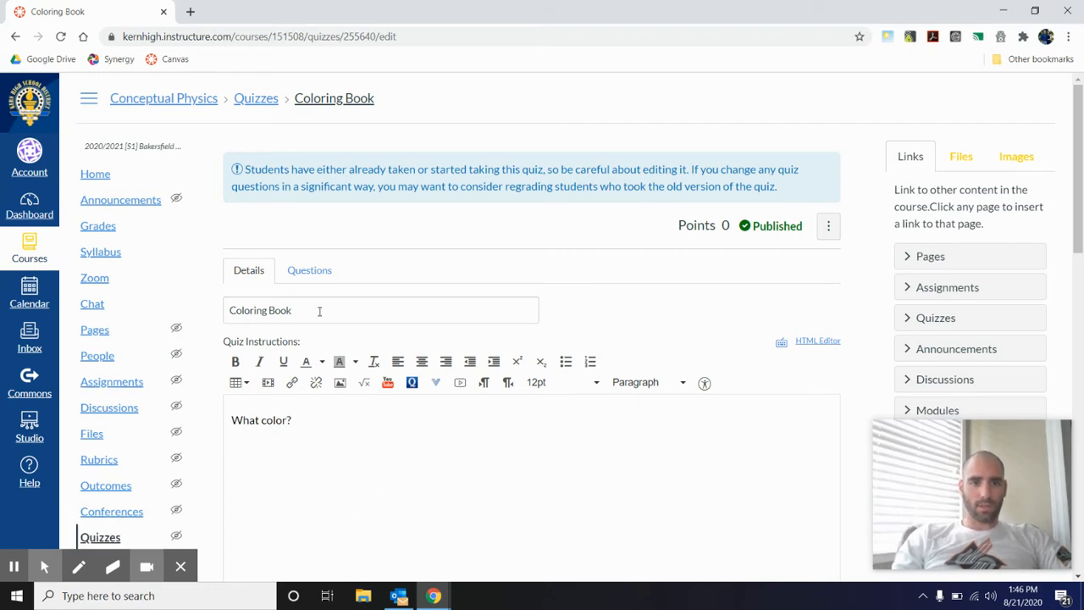
Add a new Essay Question worth 0 points to the Coloring Book quiz.
click(310, 270)
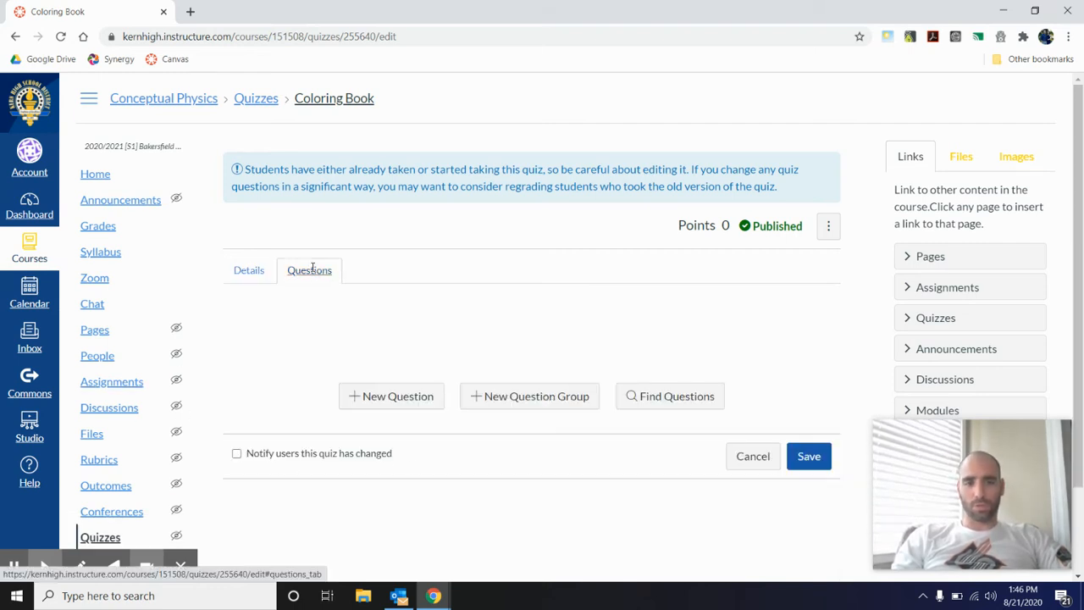
click(387, 400)
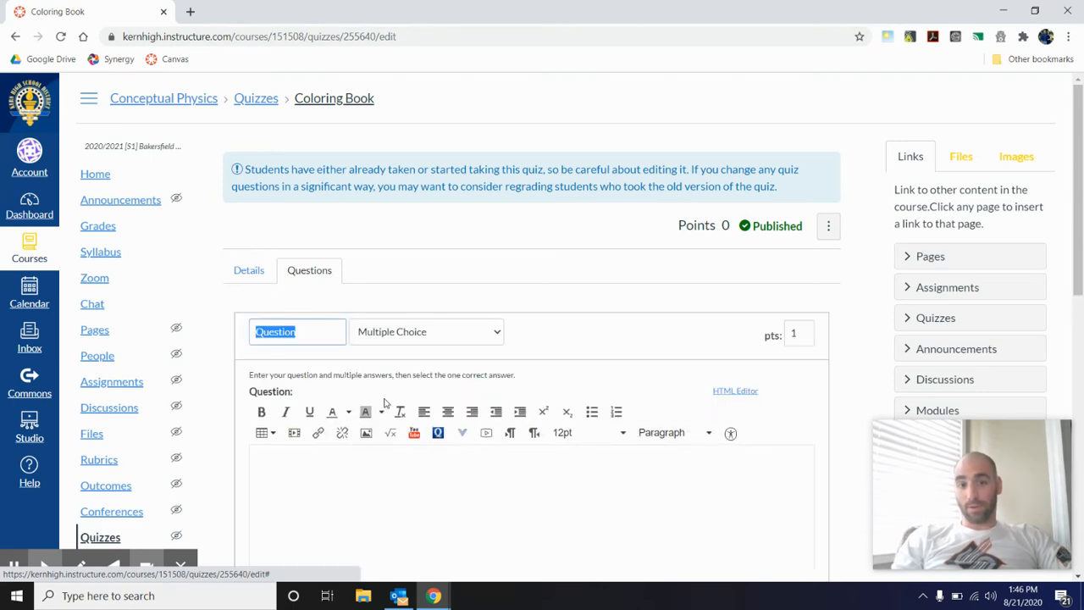
click(414, 334)
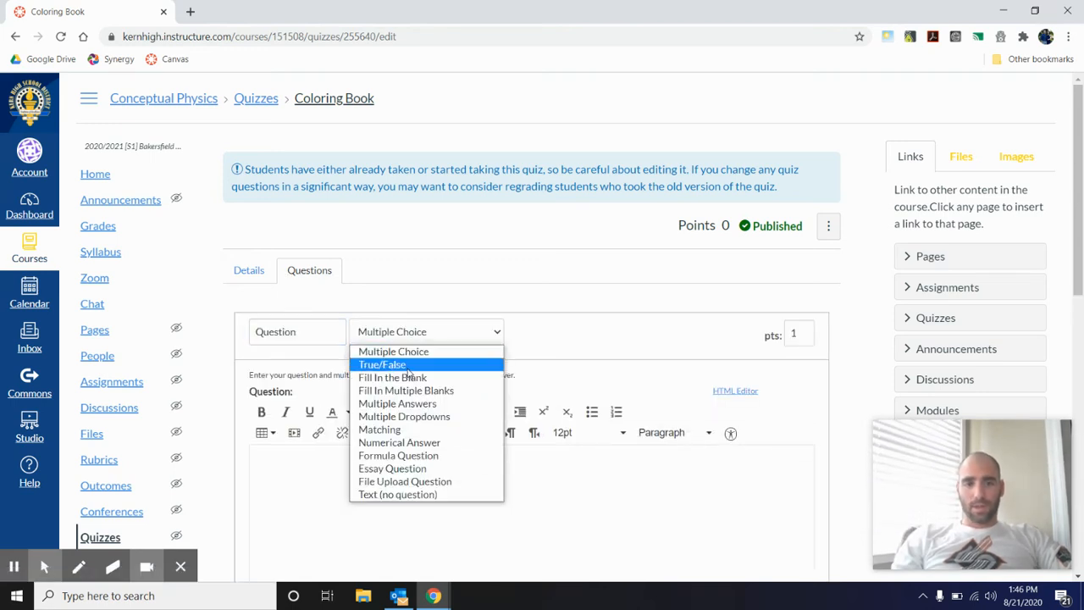
click(396, 471)
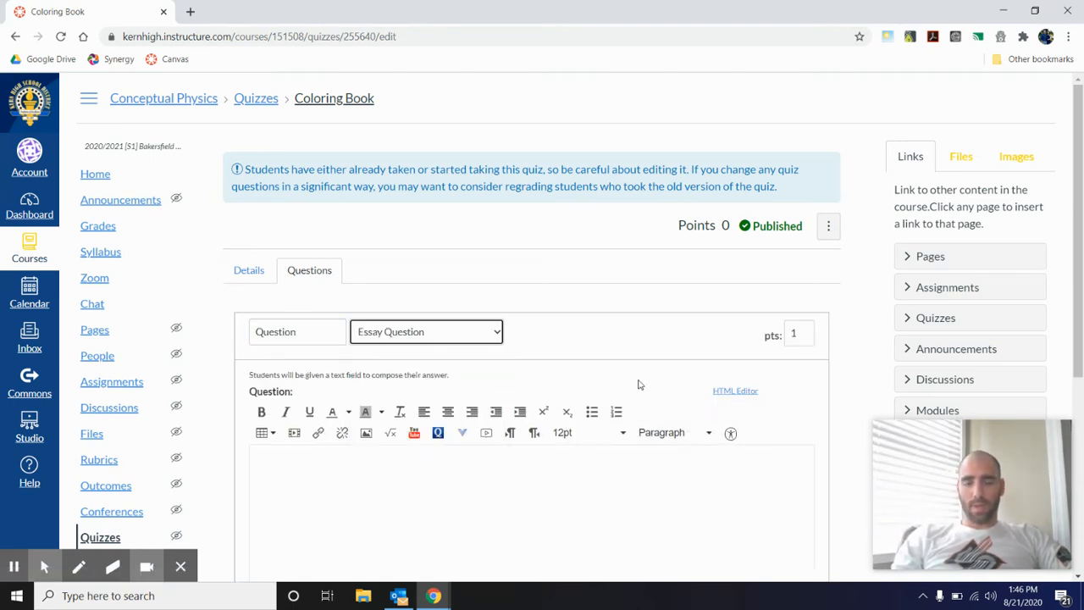
double_click(794, 336)
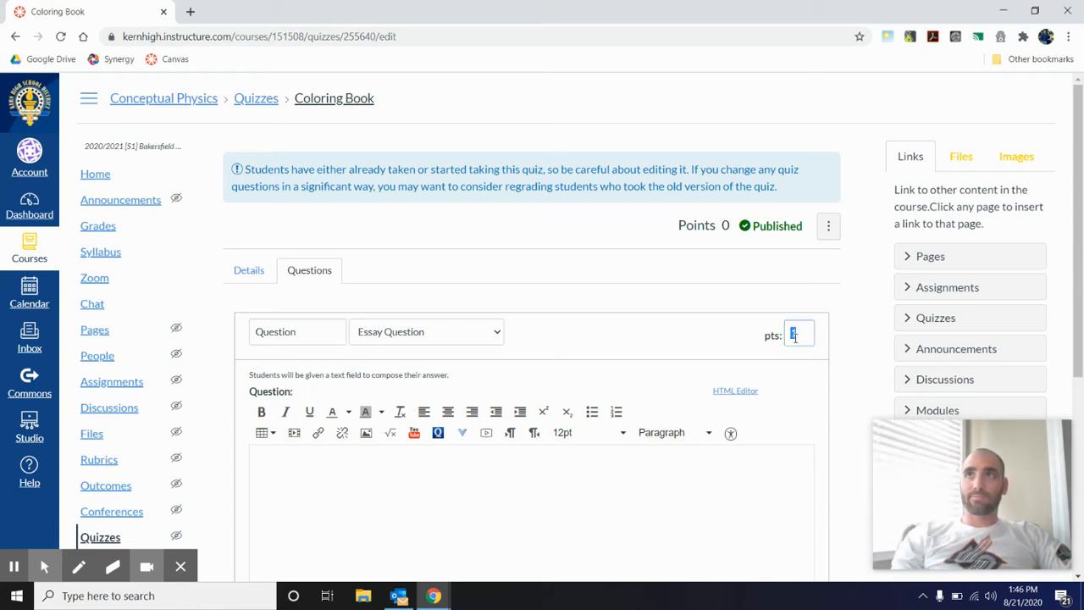
text(0)
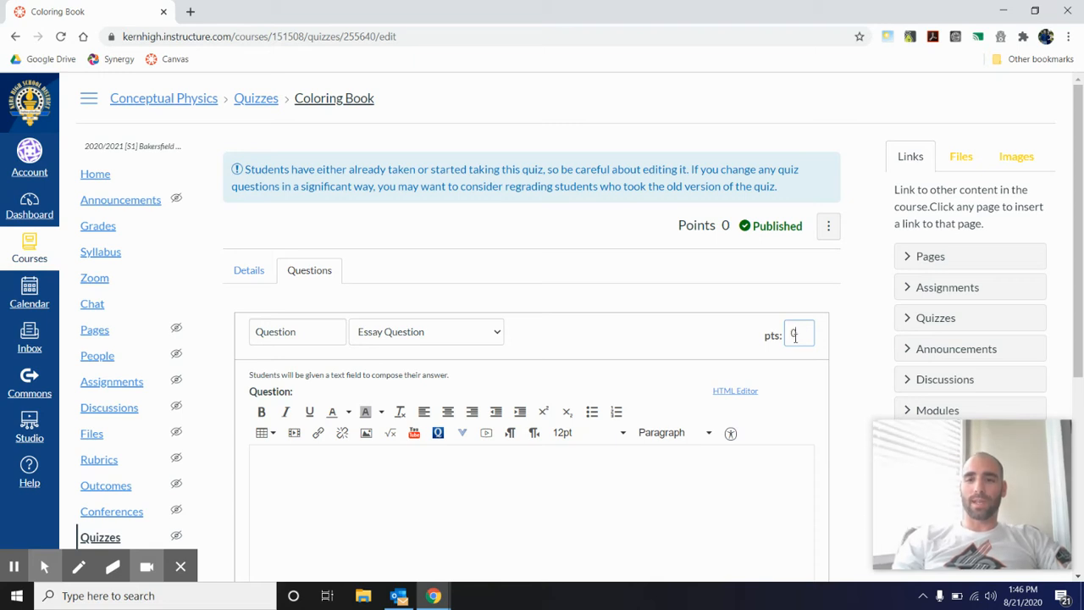
Enter "What coloring book?" as the essay question's text and update the question.
click(581, 477)
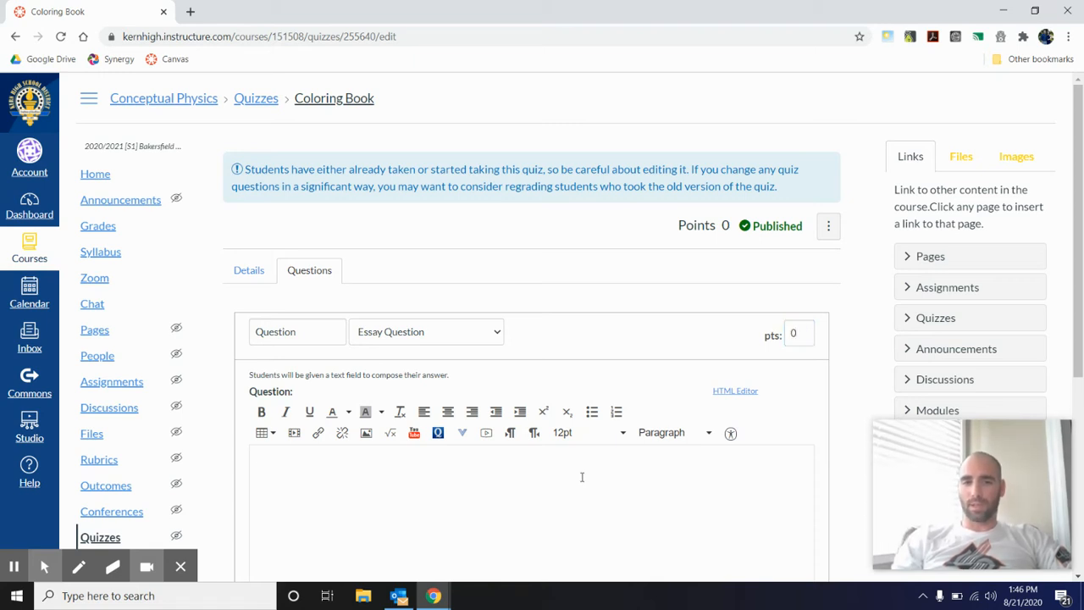
scroll(582, 476, down, 3)
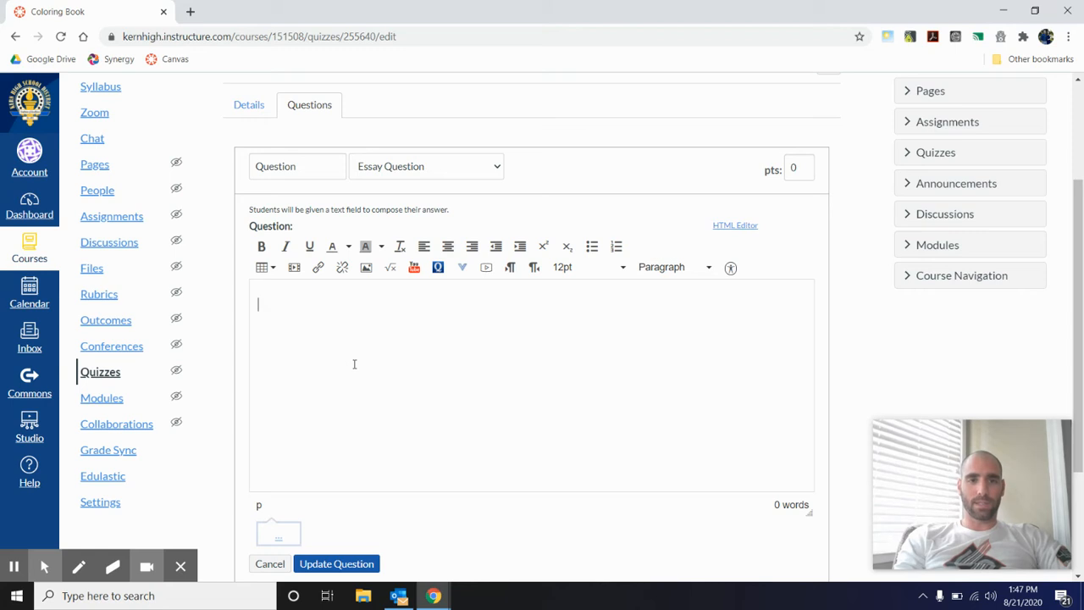
text(What coloring)
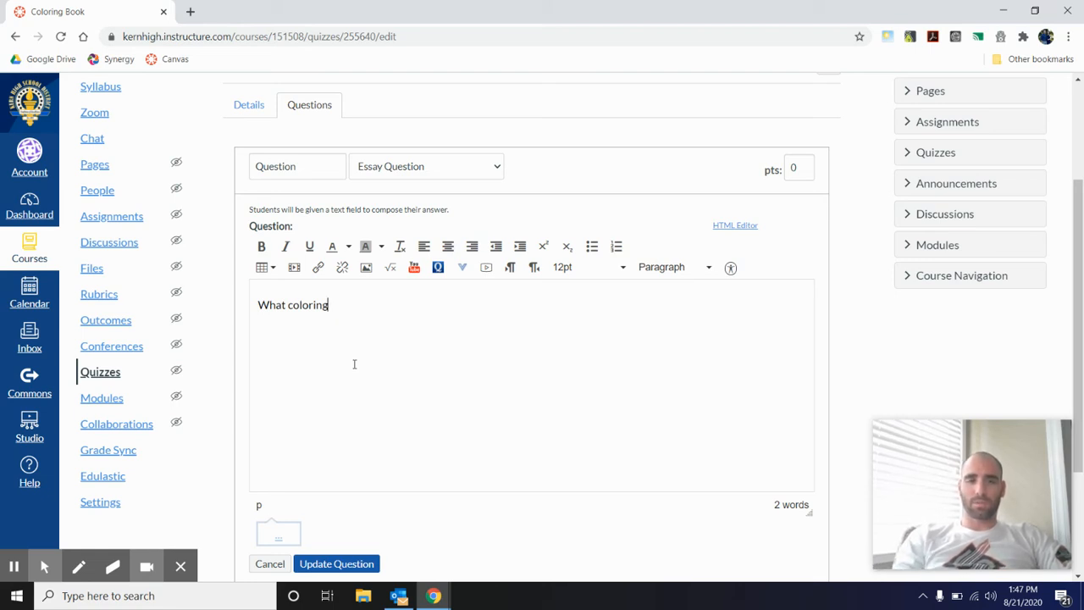
text(book)
text( book)
key(BackSpace)
key(BackSpace)
text(?)
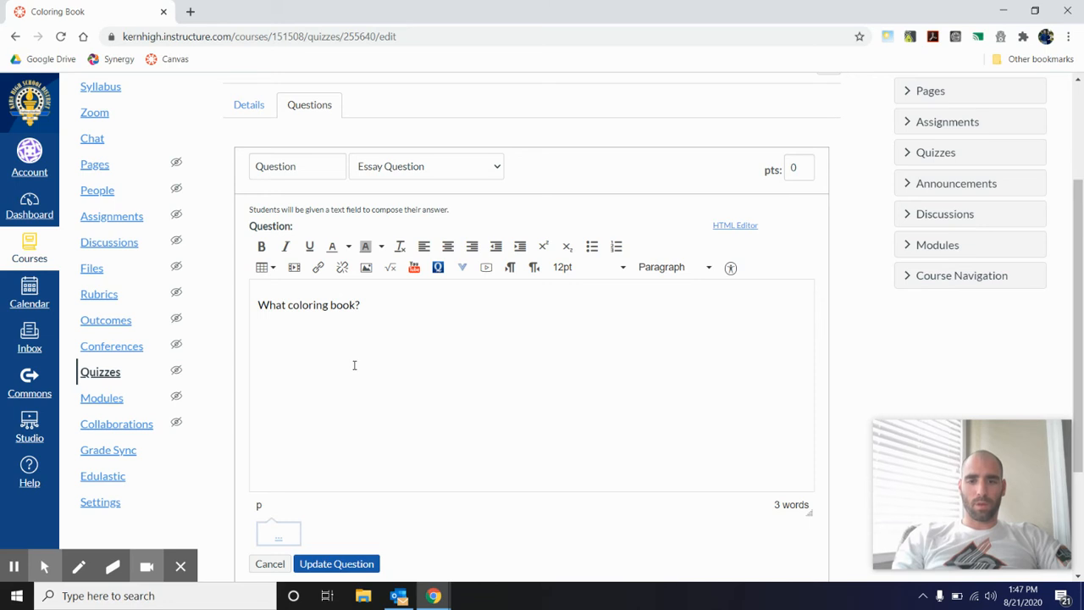
scroll(354, 365, down, 2)
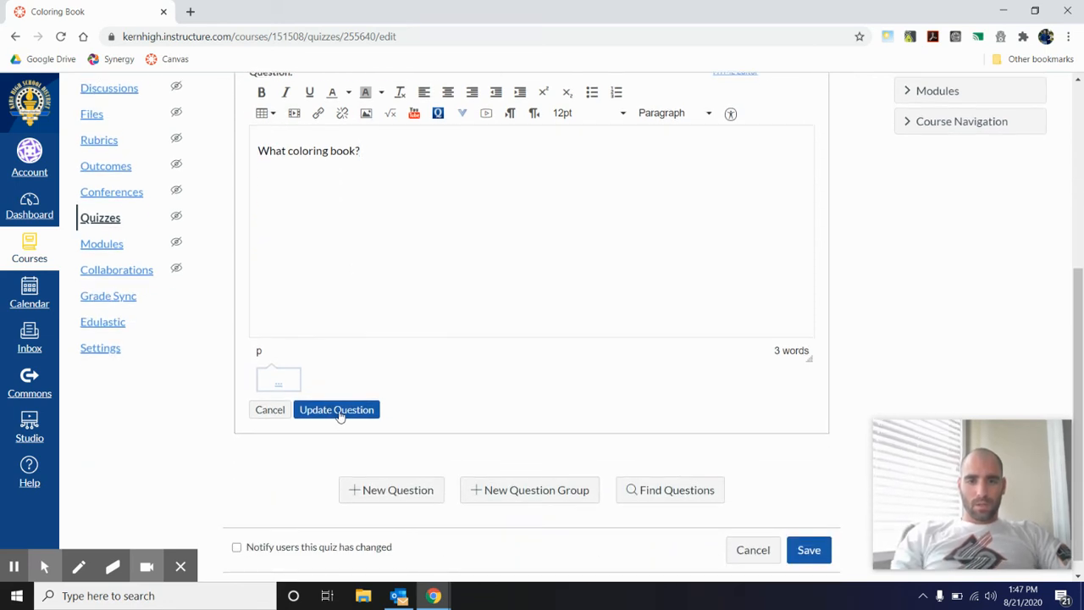
click(337, 409)
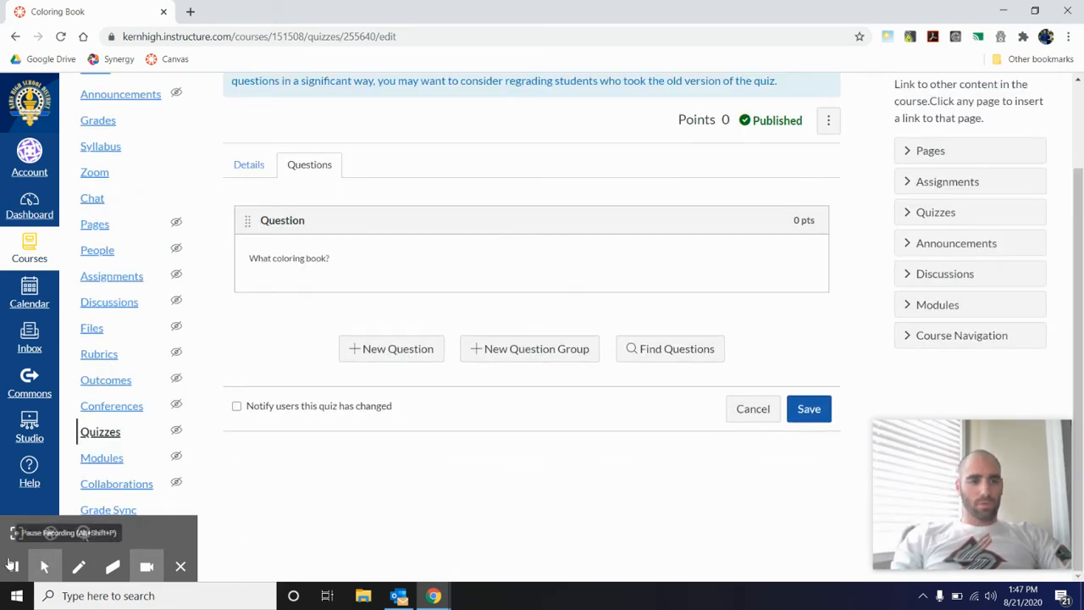
click(12, 565)
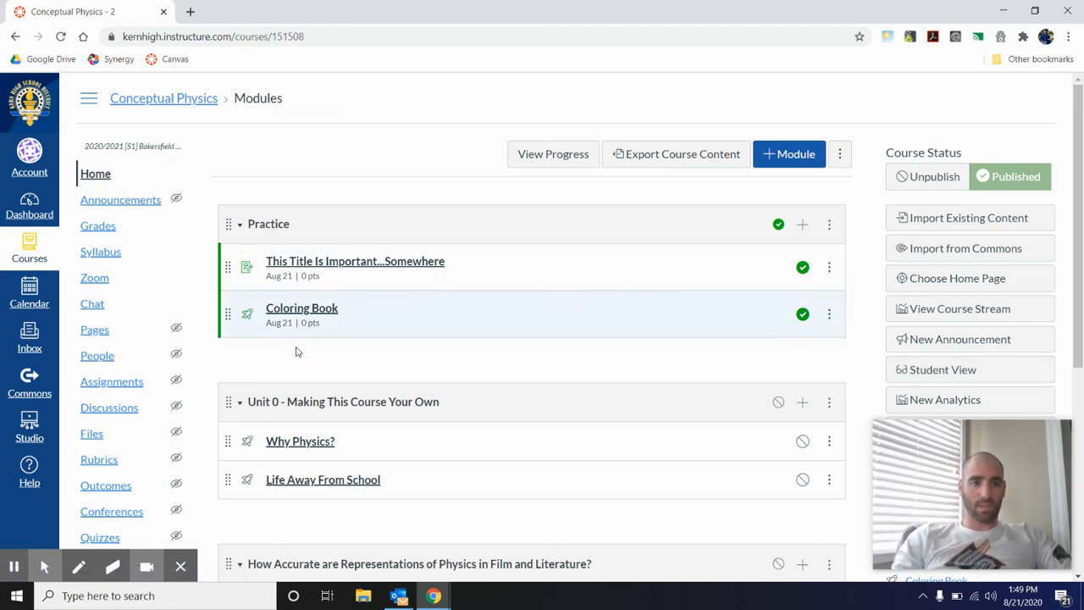
Open the "This Title Is Important...Somewhere" assignment in SpeedGrader, sort its student list by submission status, and save the options.
click(328, 264)
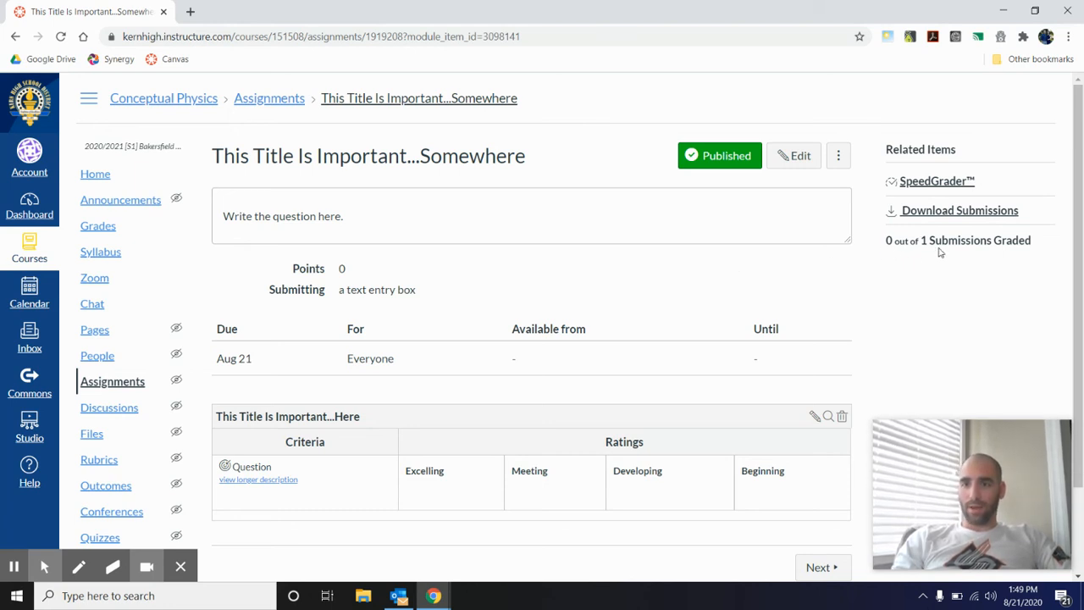
click(933, 183)
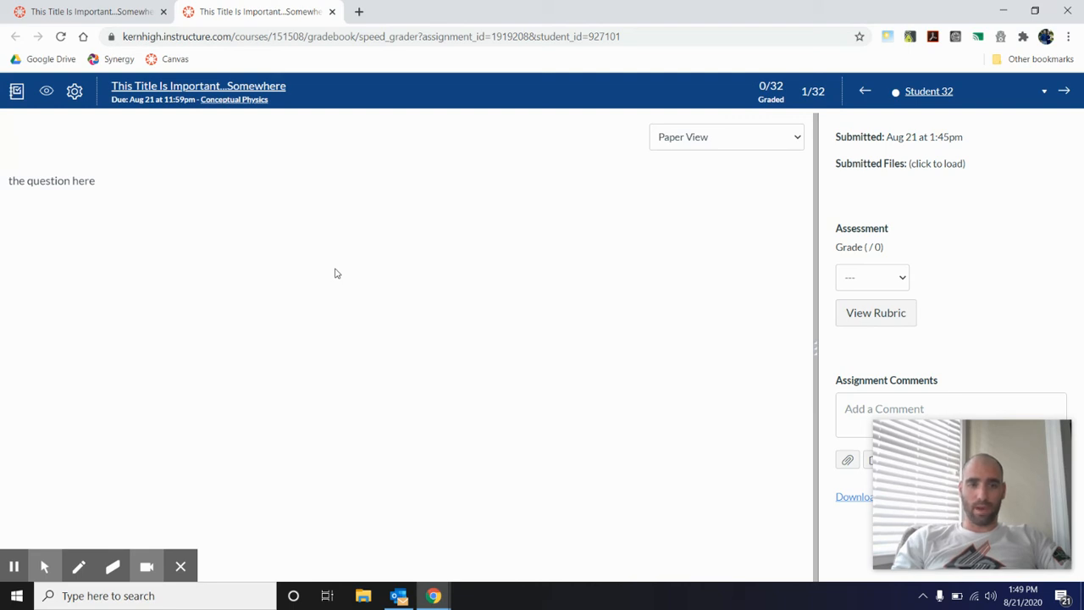
click(75, 91)
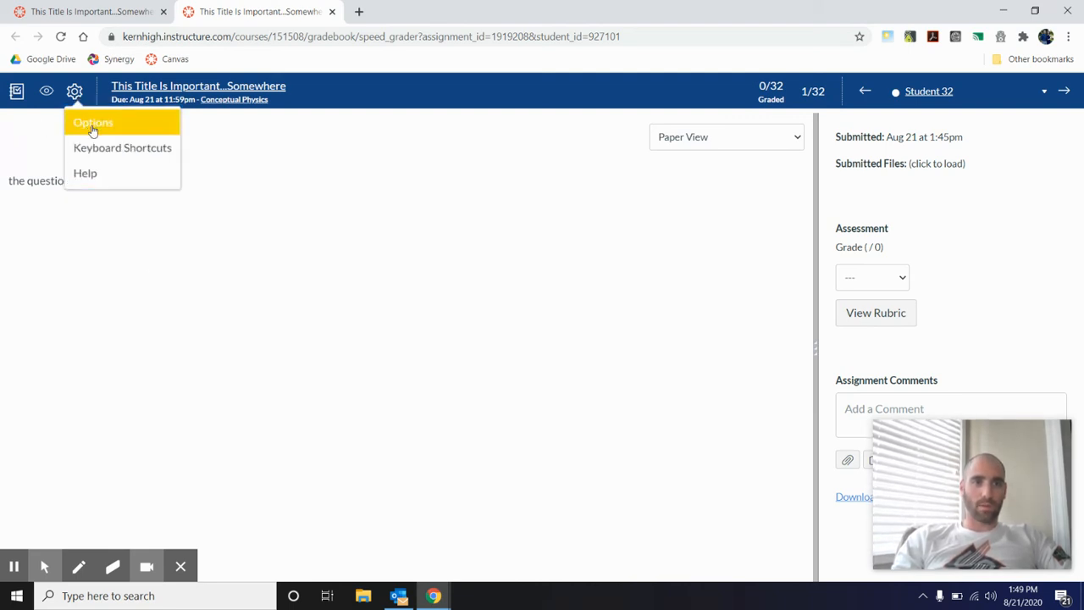
click(92, 128)
click(505, 305)
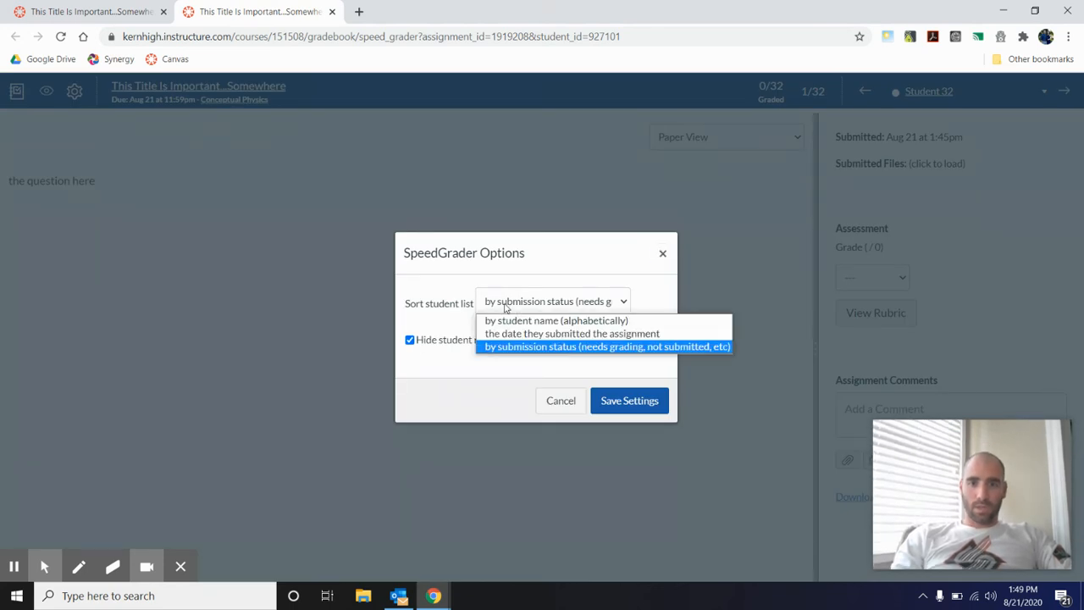
click(515, 347)
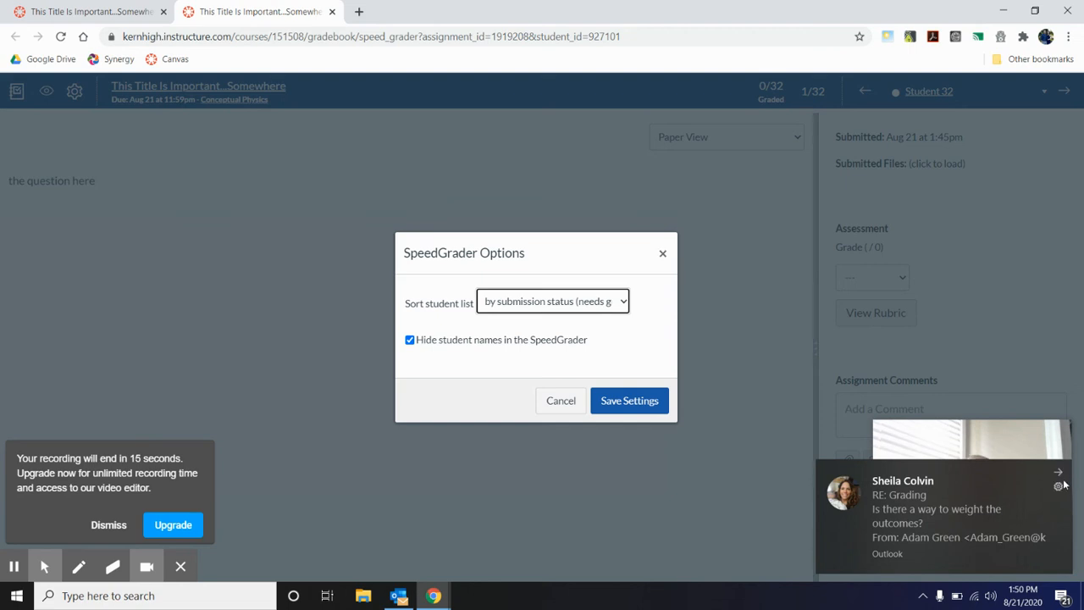
click(1060, 479)
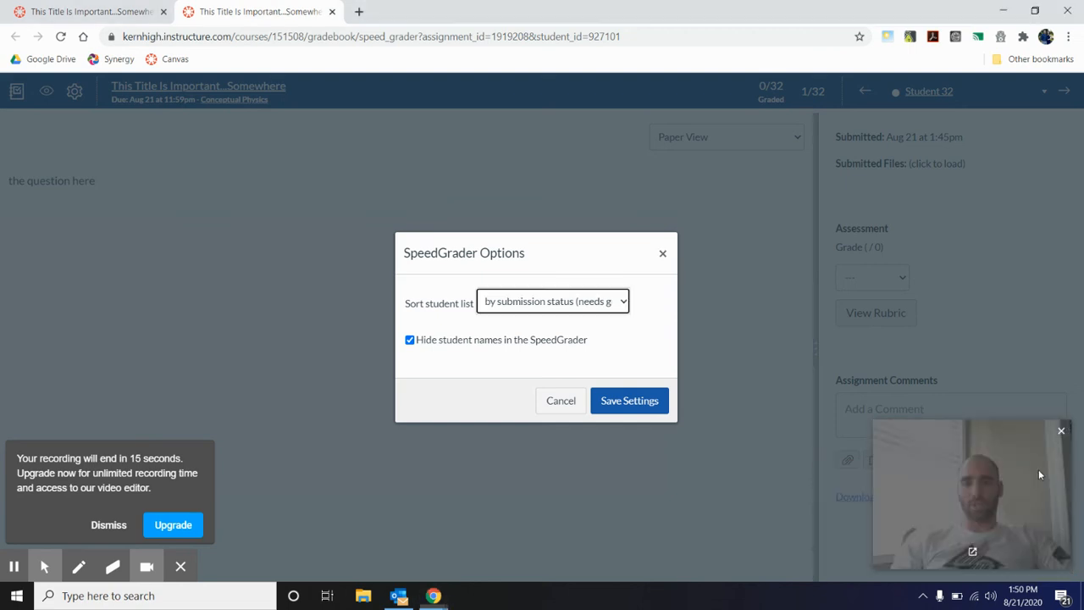
click(639, 409)
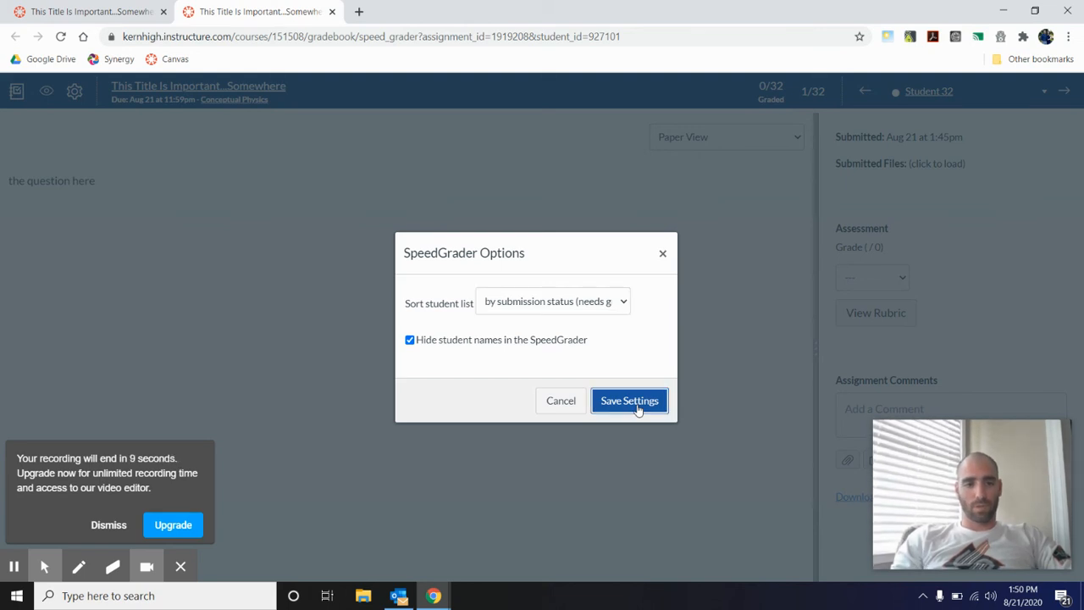